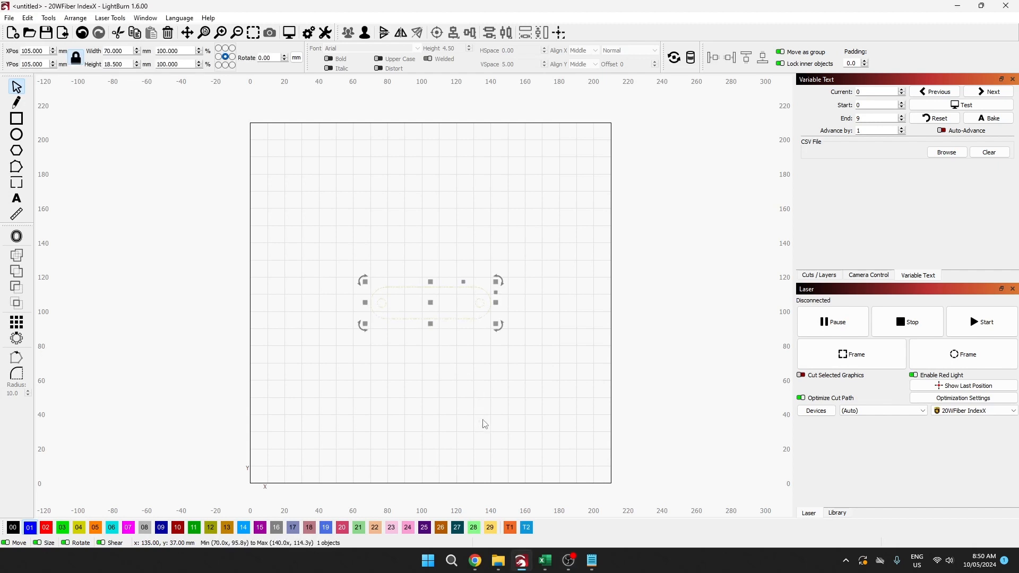
# - Switch to the Variables file in Notepad and examine how commas separate the name, address and phone values on each line
pyautogui.click(393, 267)
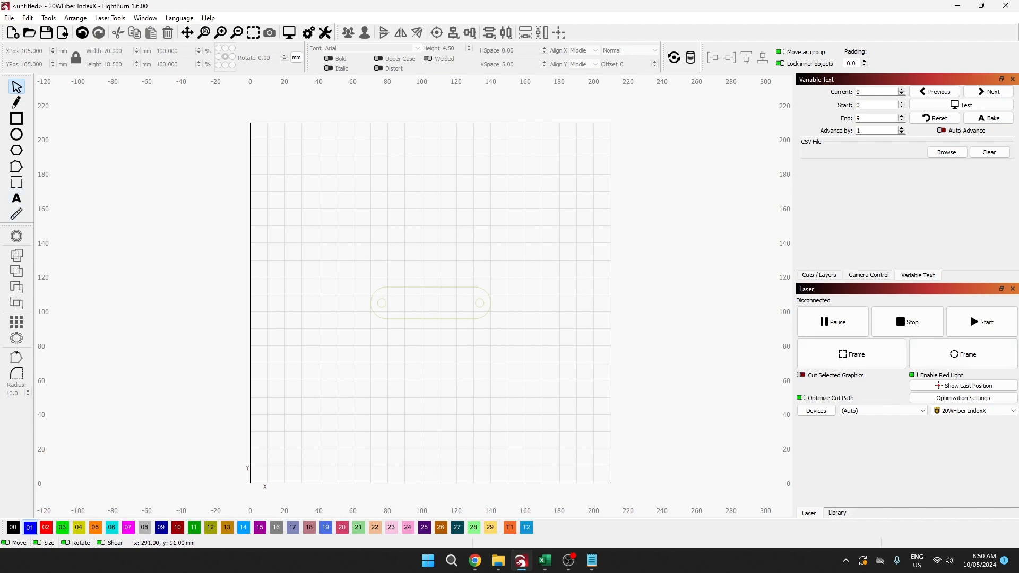
pyautogui.hotkey('alt', 'Tab')
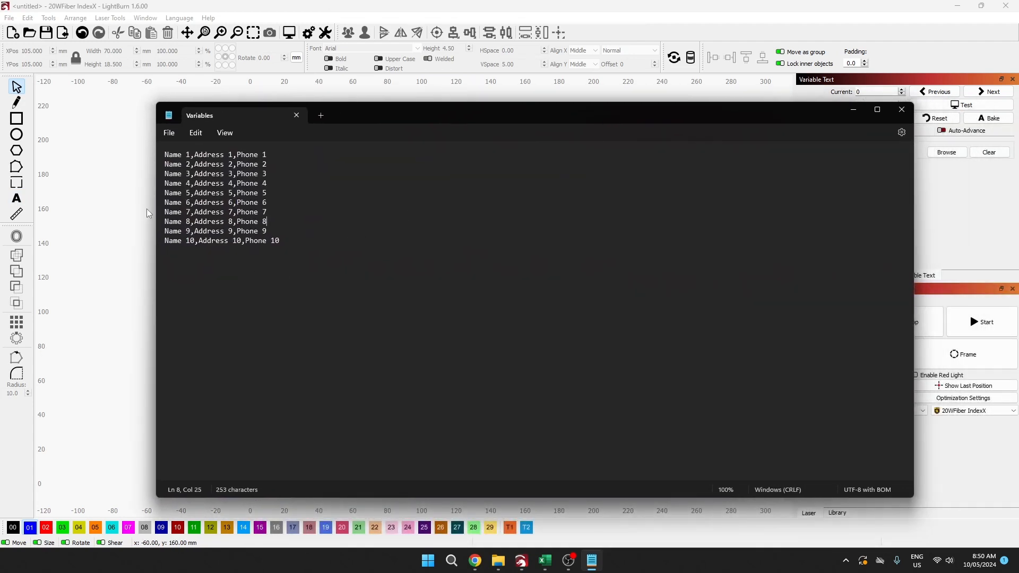
pyautogui.click(166, 155)
pyautogui.moveTo(192, 157); pyautogui.dragTo(197, 160)
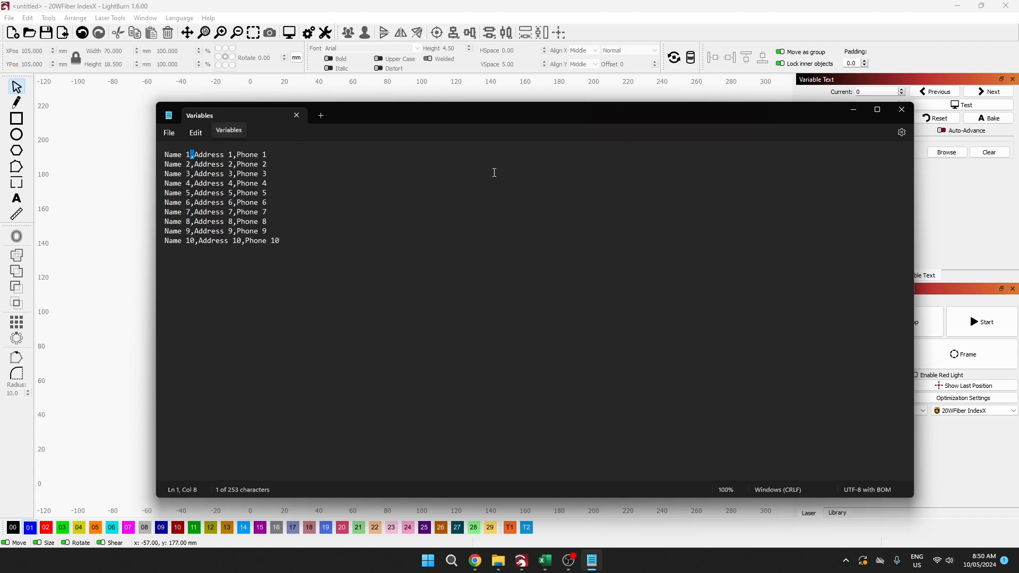
pyautogui.moveTo(688, 116); pyautogui.dragTo(1018, 98)
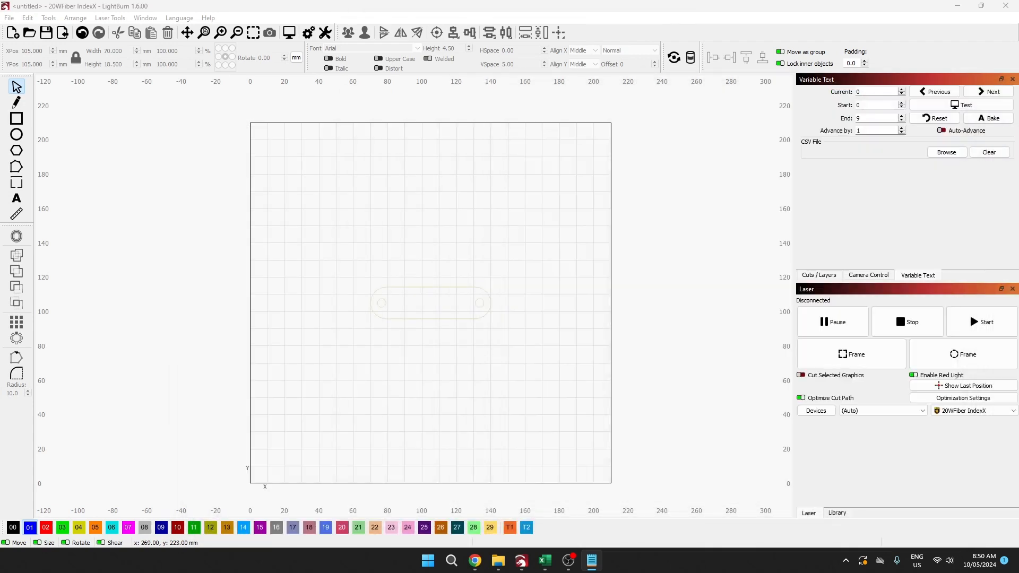
# - Switch to the Variables spreadsheet in Excel and examine how each row holds one record split into name, address and phone cells
pyautogui.hotkey('alt', 'Tab')
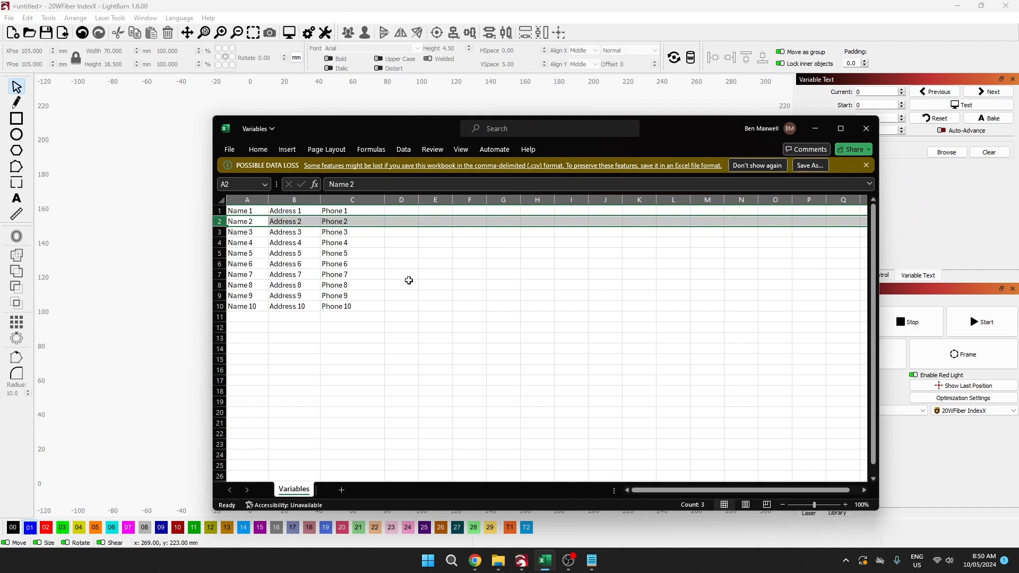
pyautogui.click(401, 273)
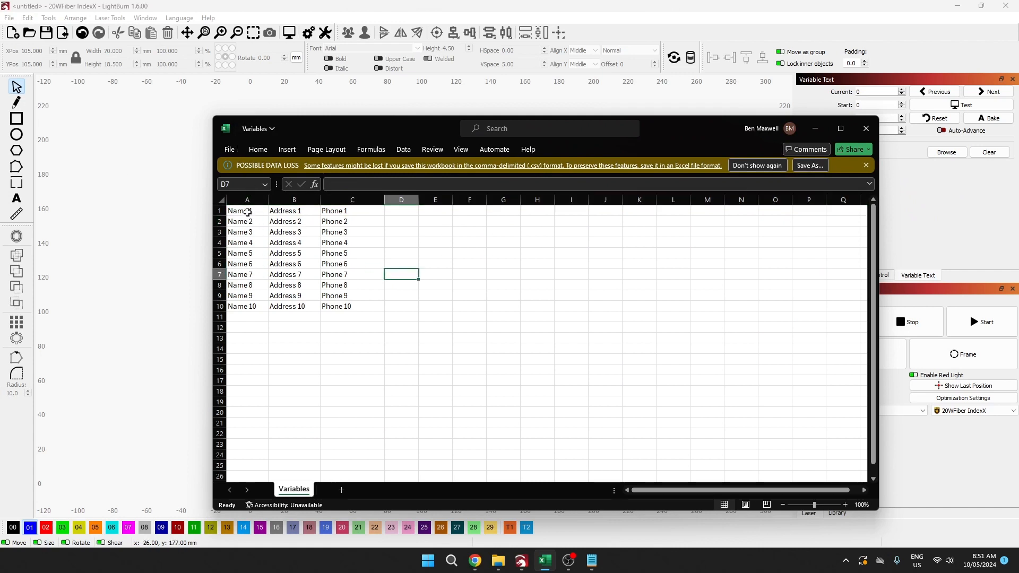
pyautogui.click(219, 211)
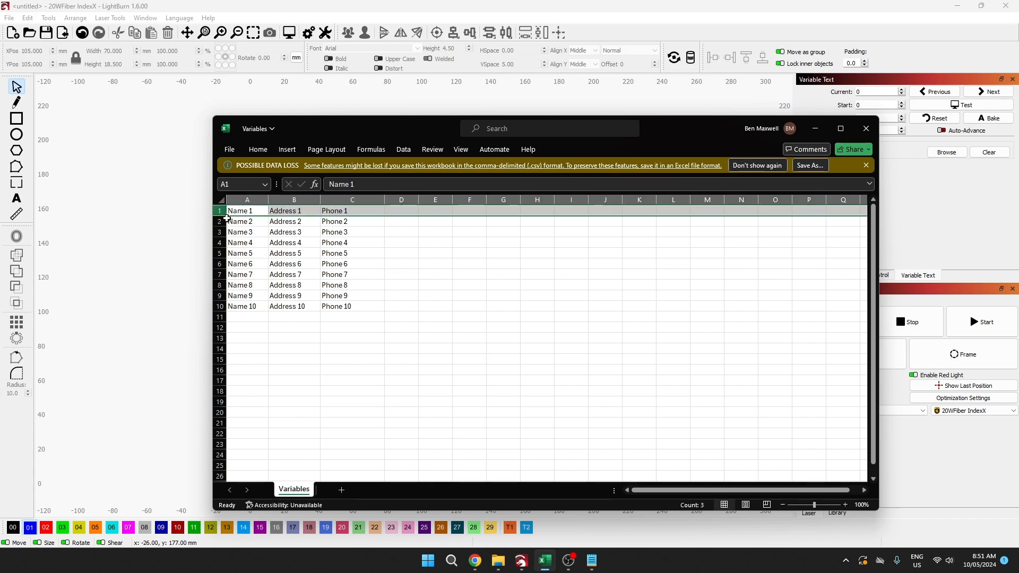
pyautogui.click(255, 211)
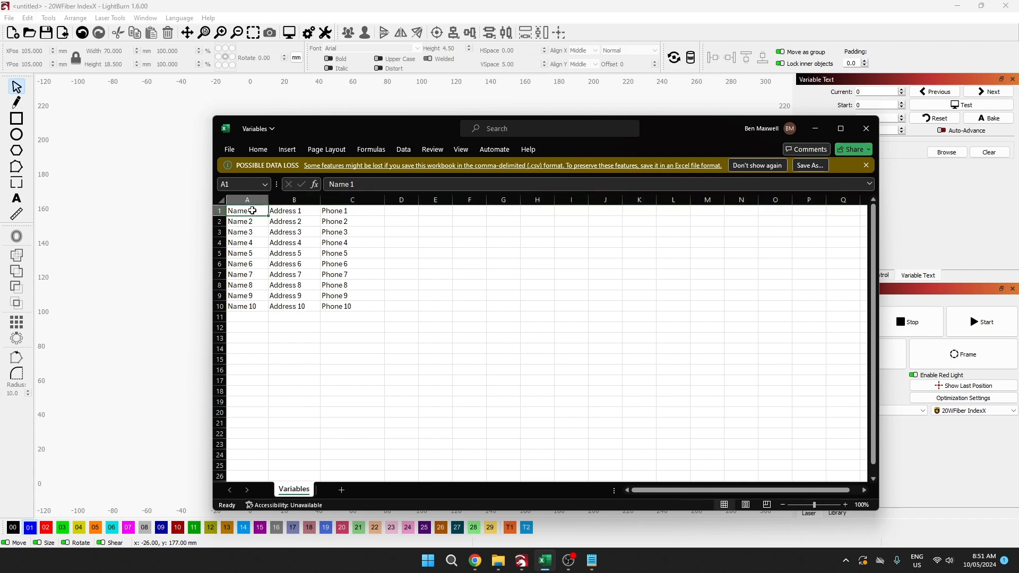
pyautogui.click(293, 210)
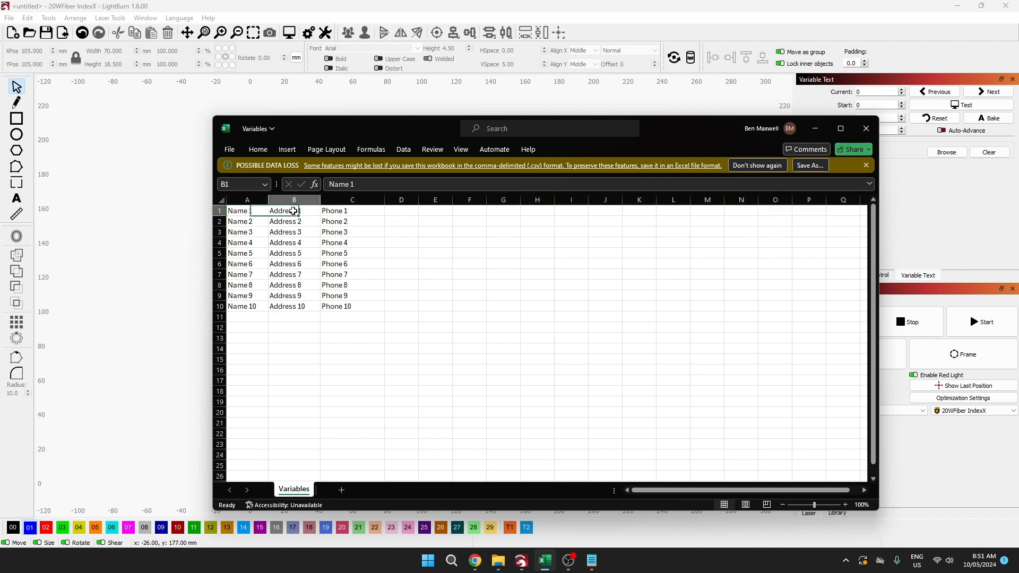
pyautogui.click(345, 211)
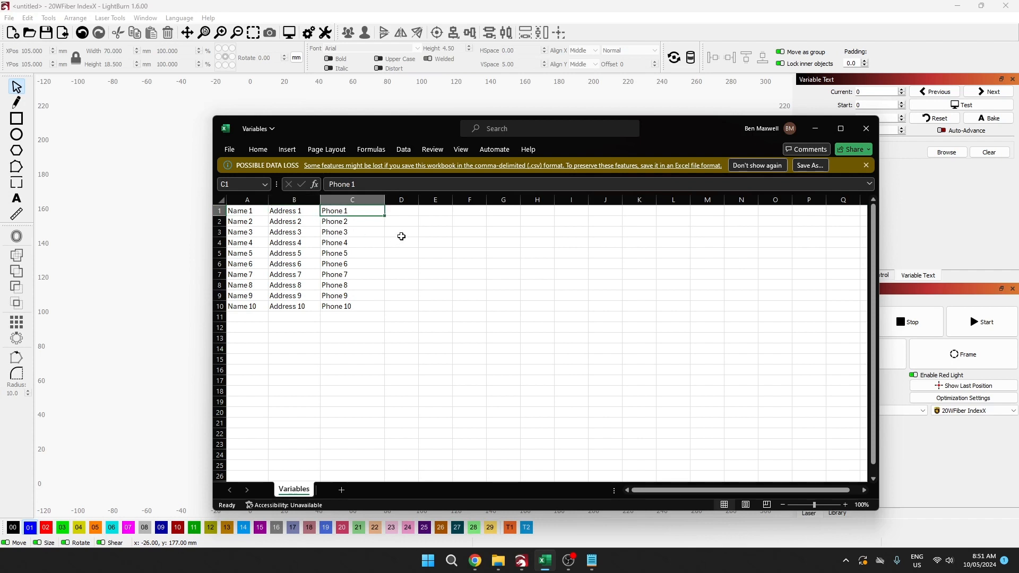
pyautogui.click(218, 220)
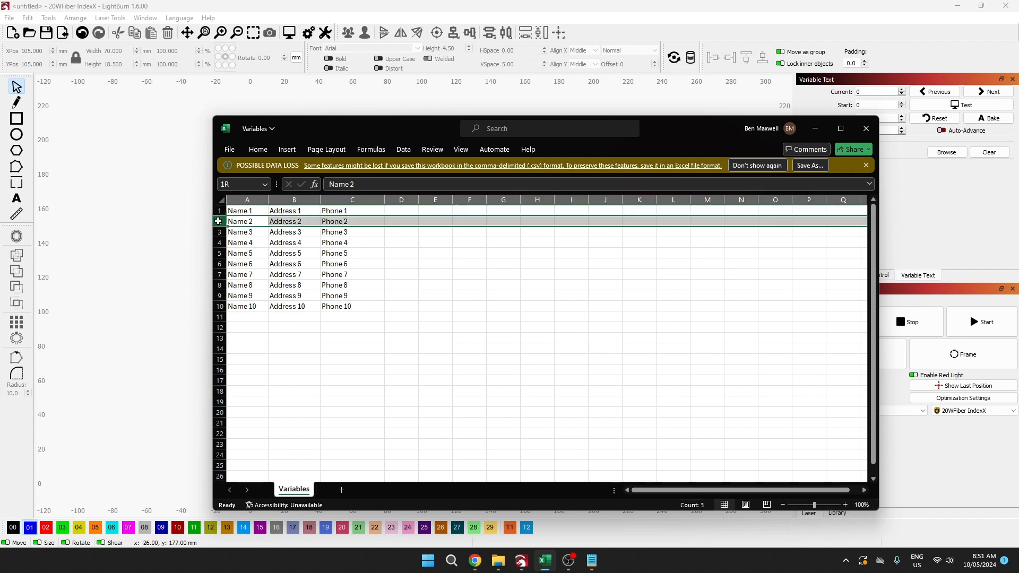
pyautogui.click(218, 231)
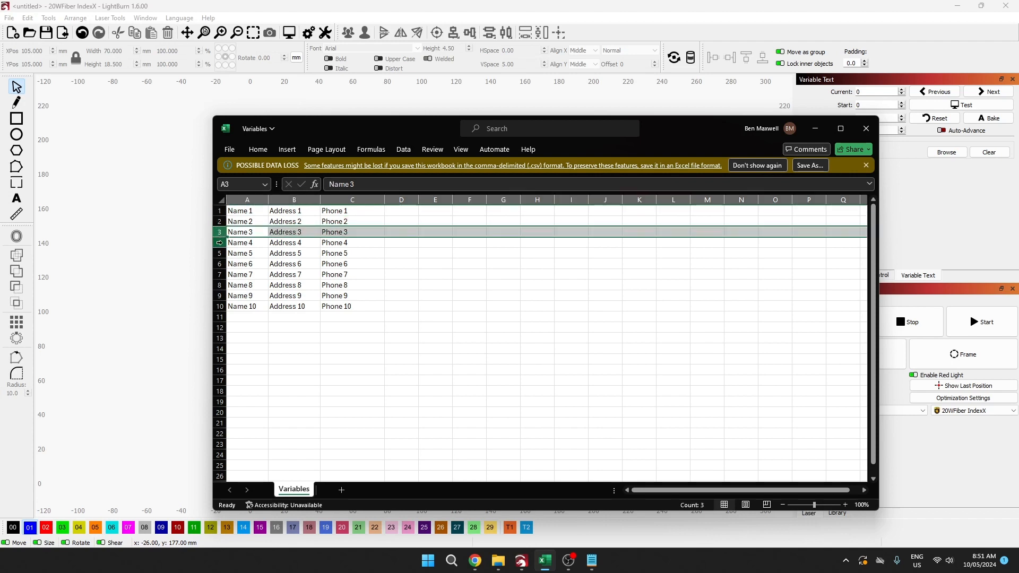
pyautogui.click(219, 242)
pyautogui.click(218, 253)
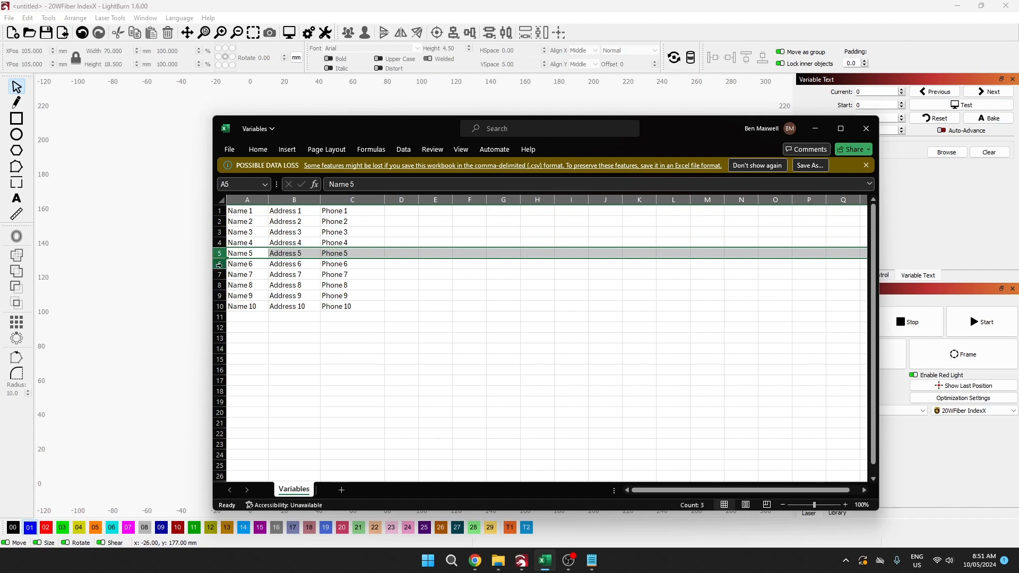
pyautogui.click(219, 263)
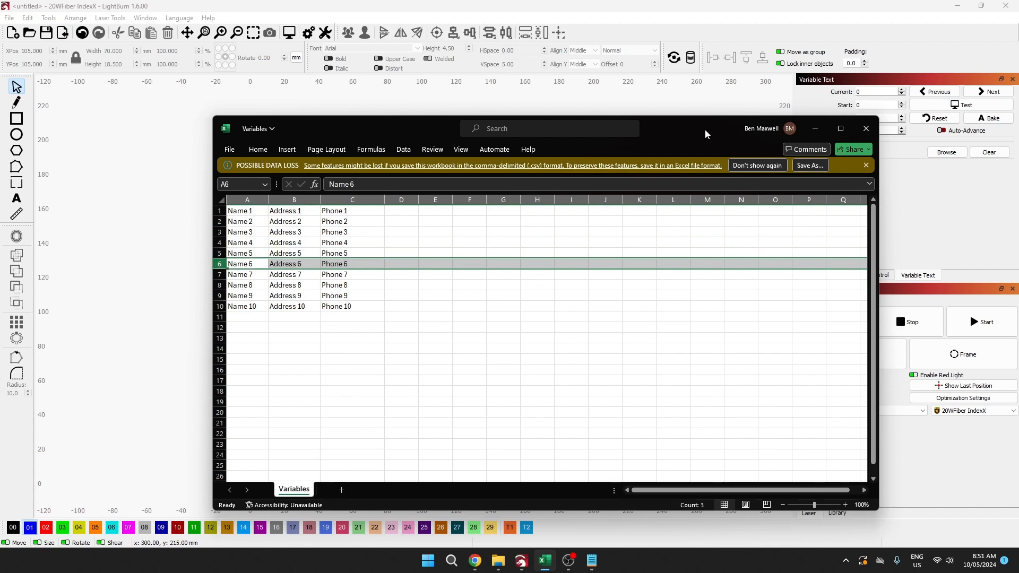
pyautogui.moveTo(705, 129); pyautogui.dragTo(1018, 69)
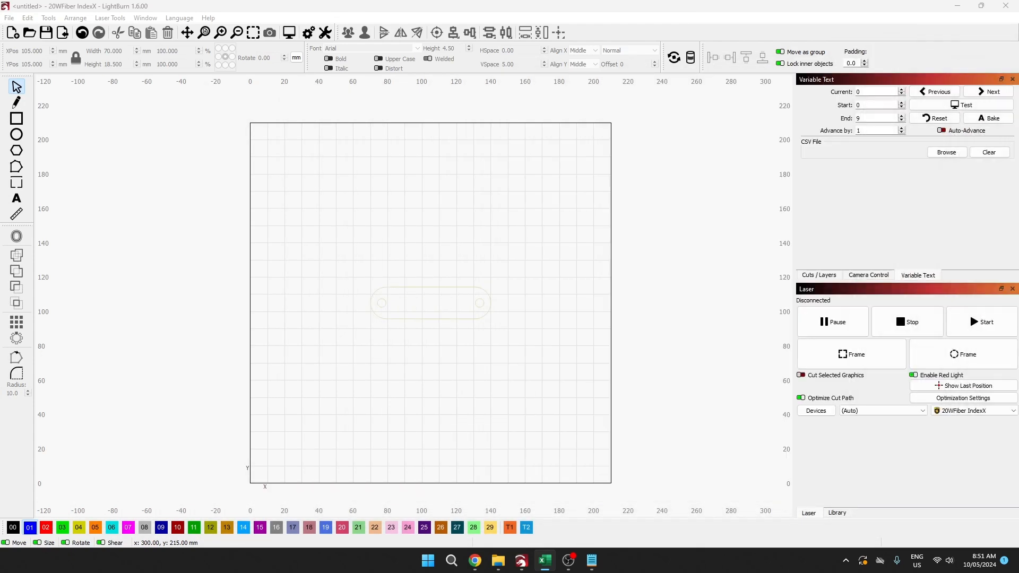
# - Return to LightBurn and start a text object reading %0 inside the tag outline
pyautogui.click(444, 253)
pyautogui.click(17, 198)
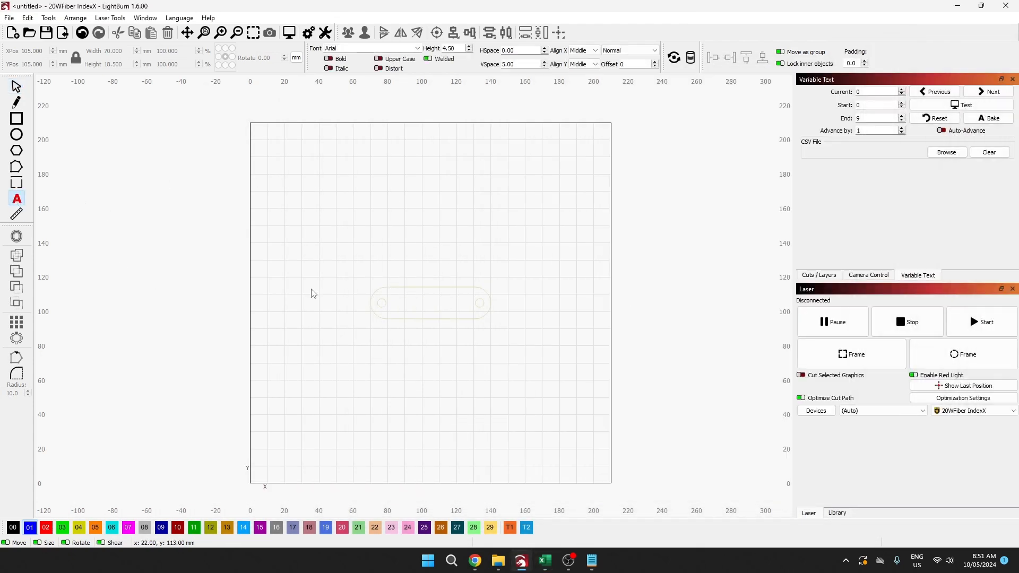
pyautogui.click(410, 297)
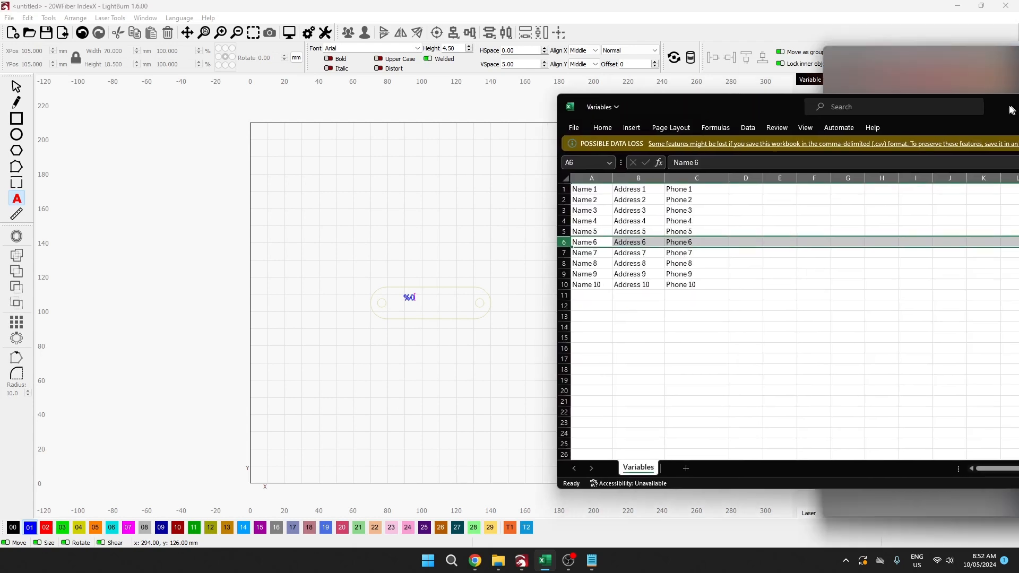
# - Examine the name, address and phone columns of the Variables spreadsheet to match them to the text's column codes
pyautogui.moveTo(1001, 107); pyautogui.dragTo(910, 166)
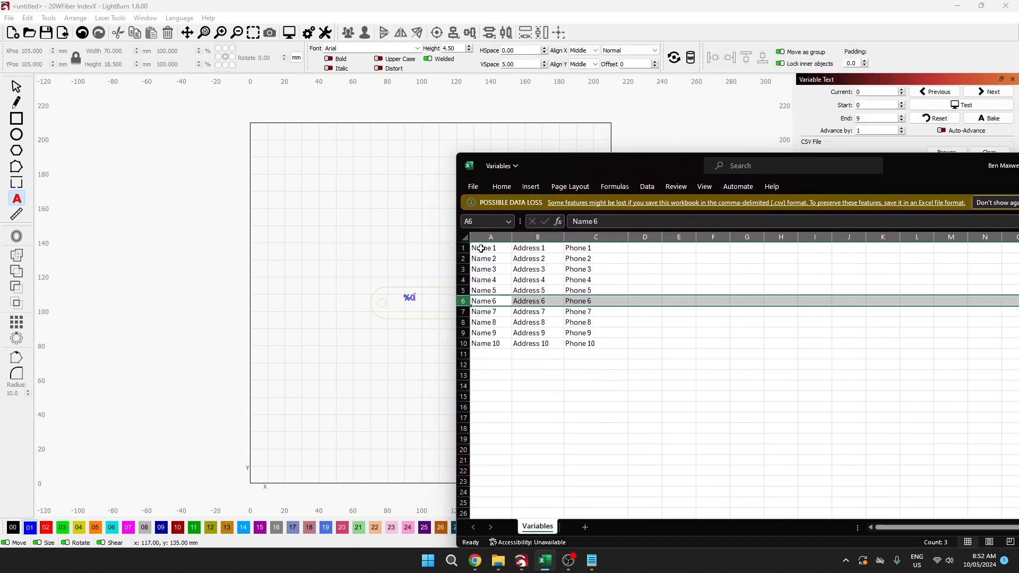
pyautogui.click(462, 248)
pyautogui.click(490, 237)
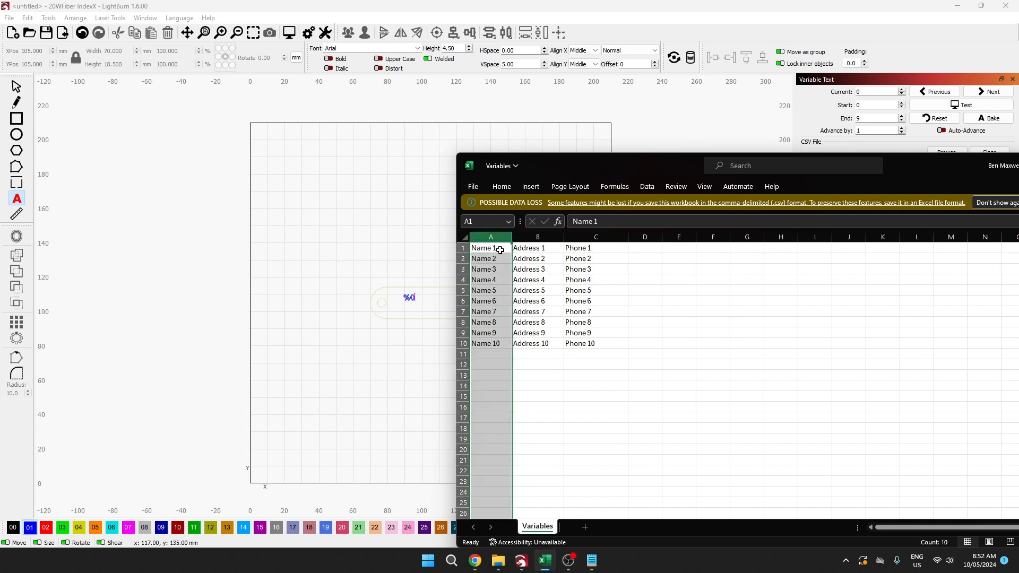
pyautogui.click(549, 234)
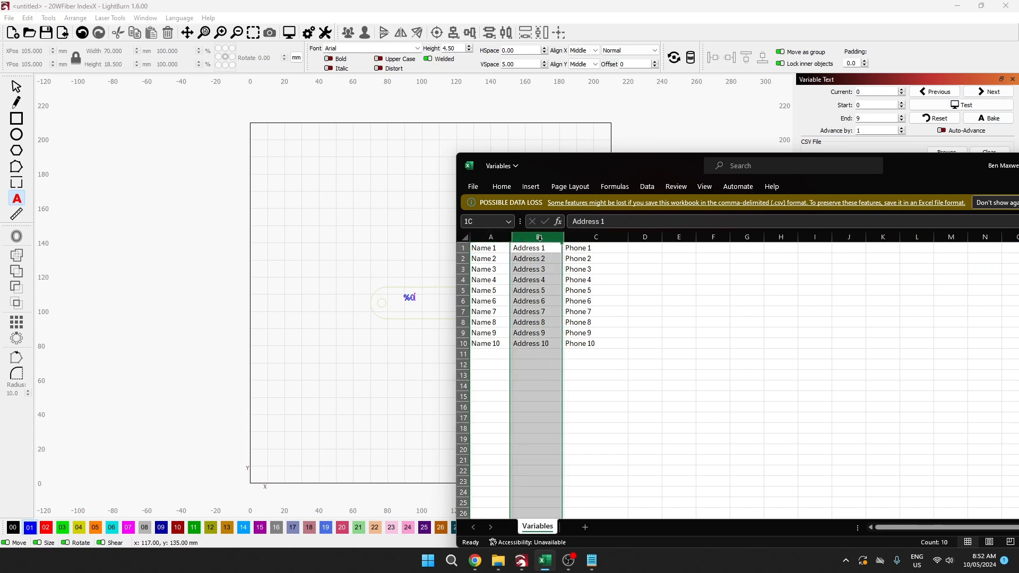
pyautogui.click(593, 236)
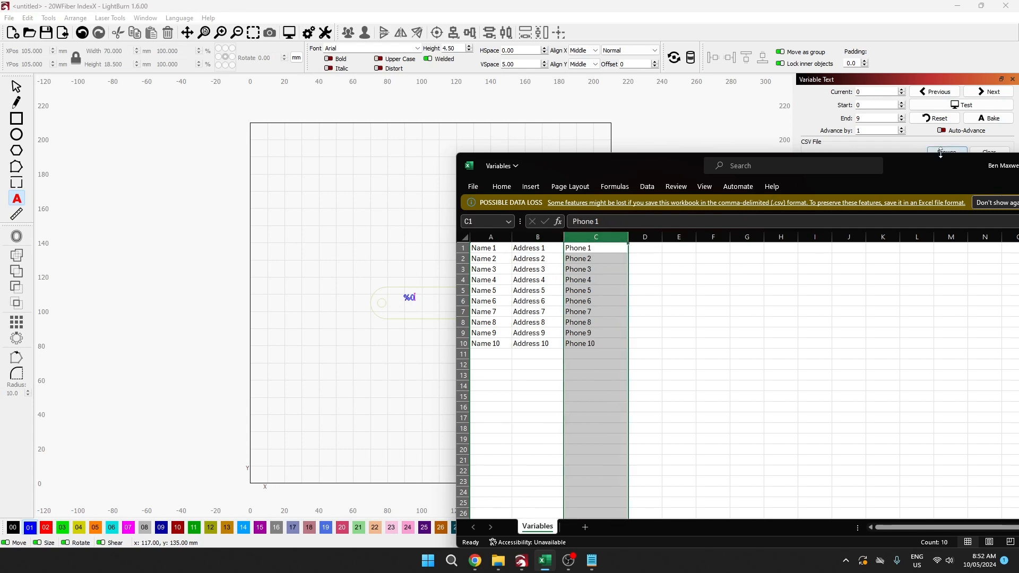
pyautogui.moveTo(917, 167); pyautogui.dragTo(1018, 143)
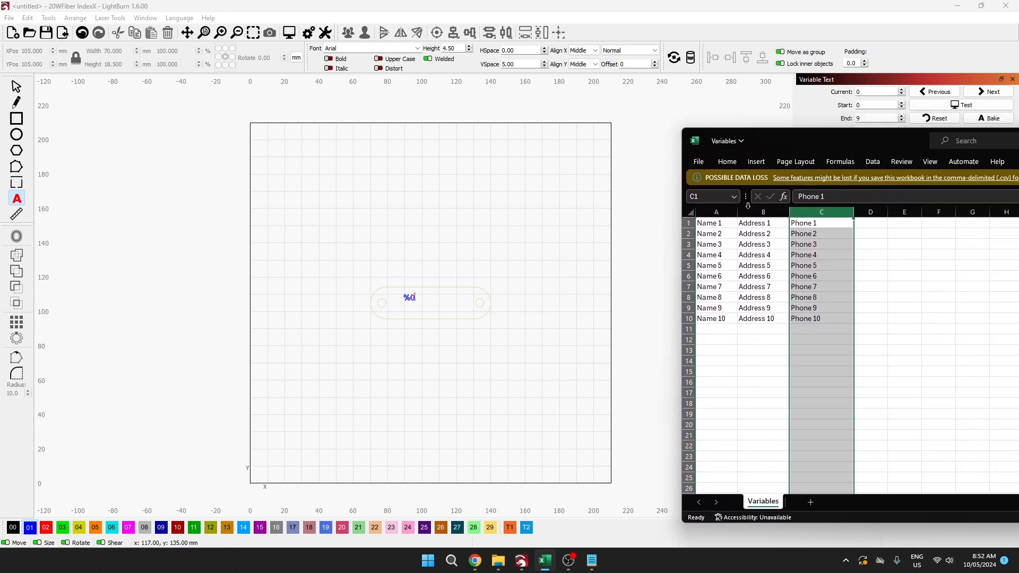
# - Add %1 and %2 on new lines below %0 and centre the text block on the tag
pyautogui.click(420, 300)
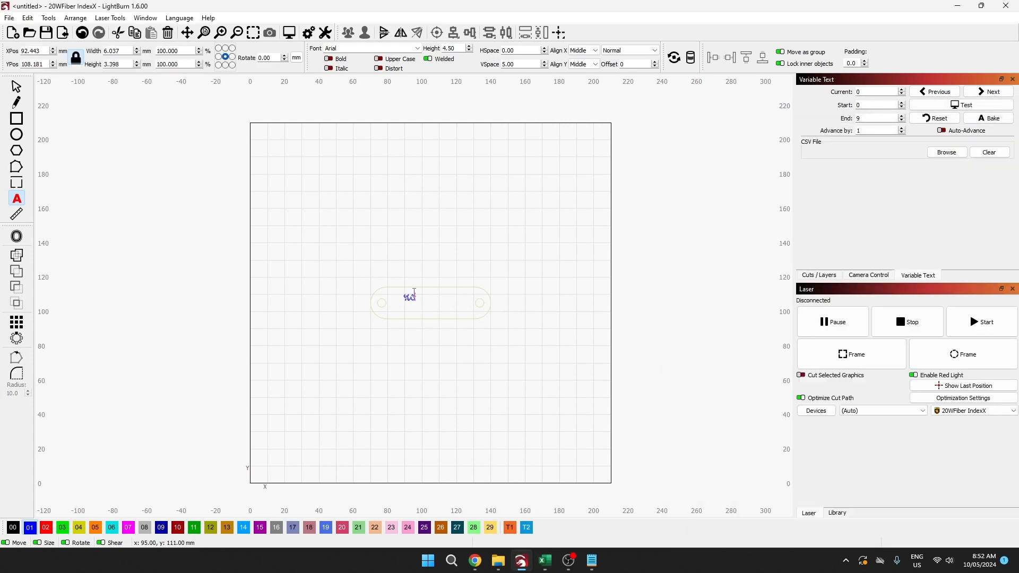
pyautogui.press('Return')
pyautogui.write('%1')
pyautogui.press('Return')
pyautogui.write('%2')
pyautogui.click(17, 87)
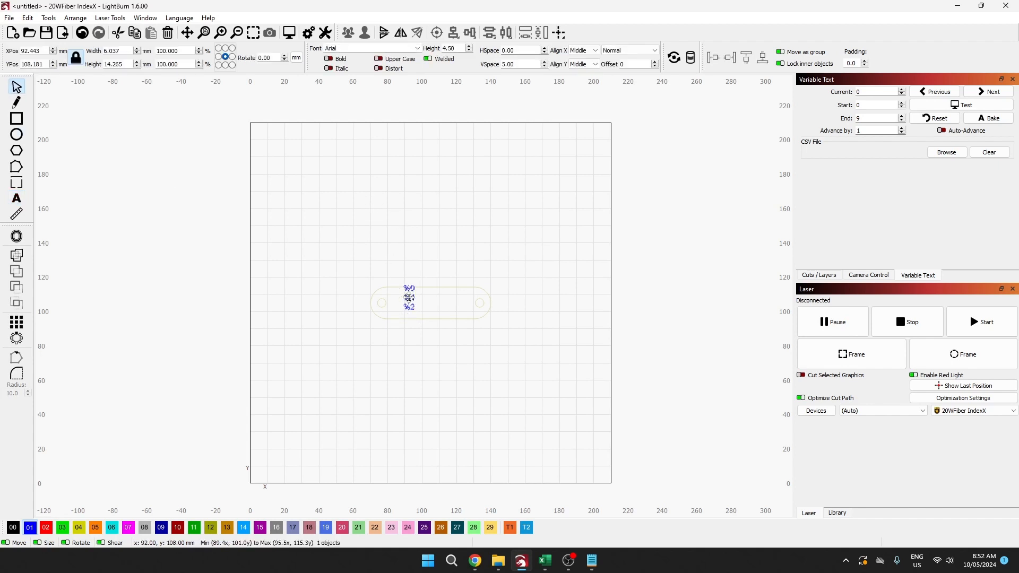
pyautogui.moveTo(410, 302); pyautogui.dragTo(430, 304)
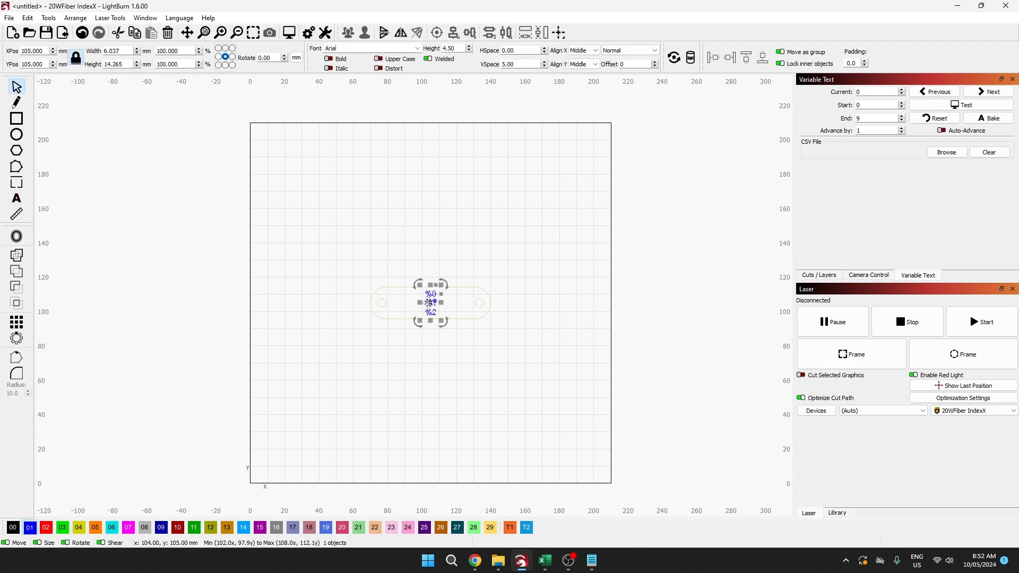
# - Try a larger vertical line spacing on the three-line text, and set it back to 5.00
pyautogui.scroll(8, 437, 308)
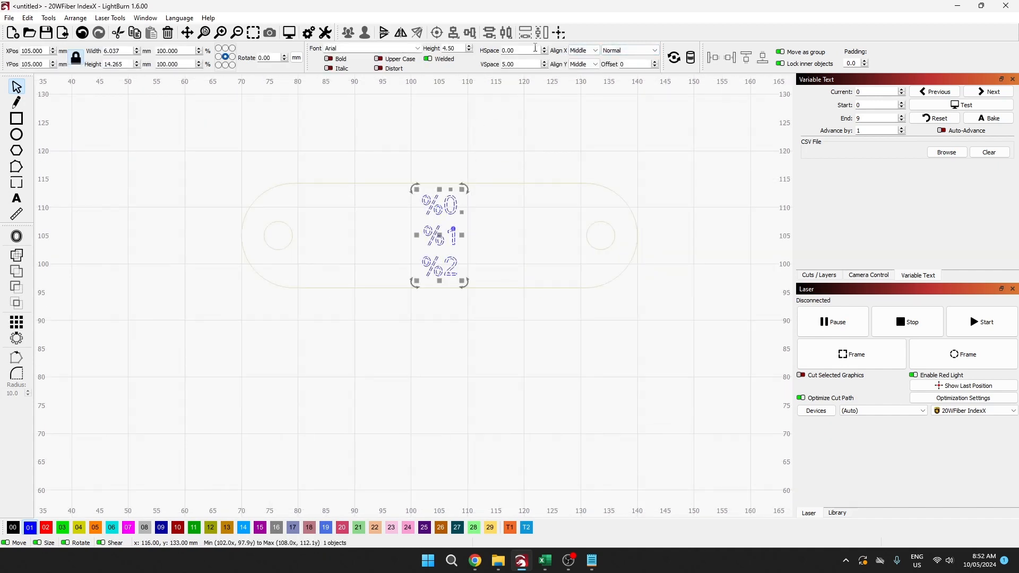
pyautogui.doubleClick(506, 65)
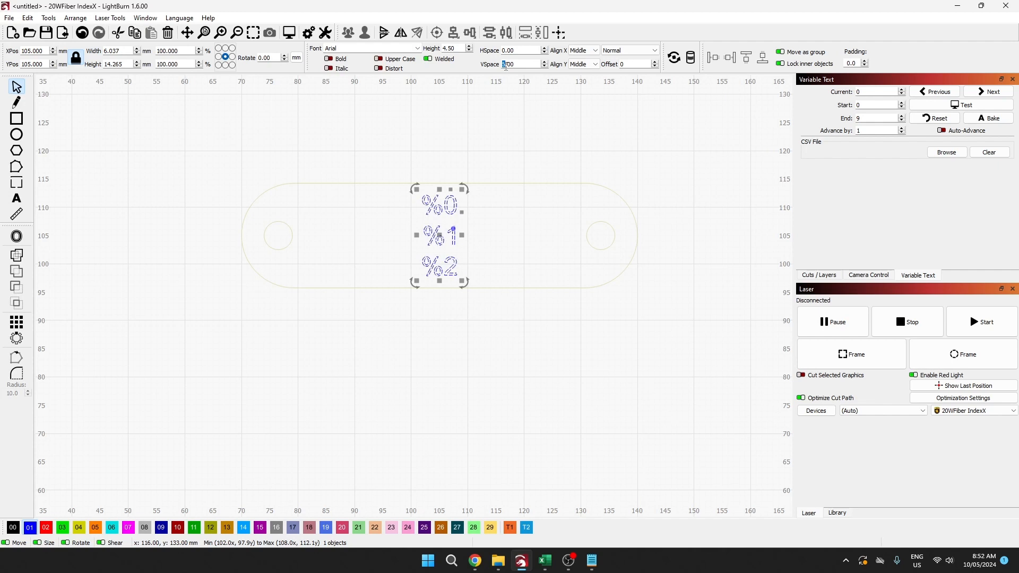
pyautogui.press('Return')
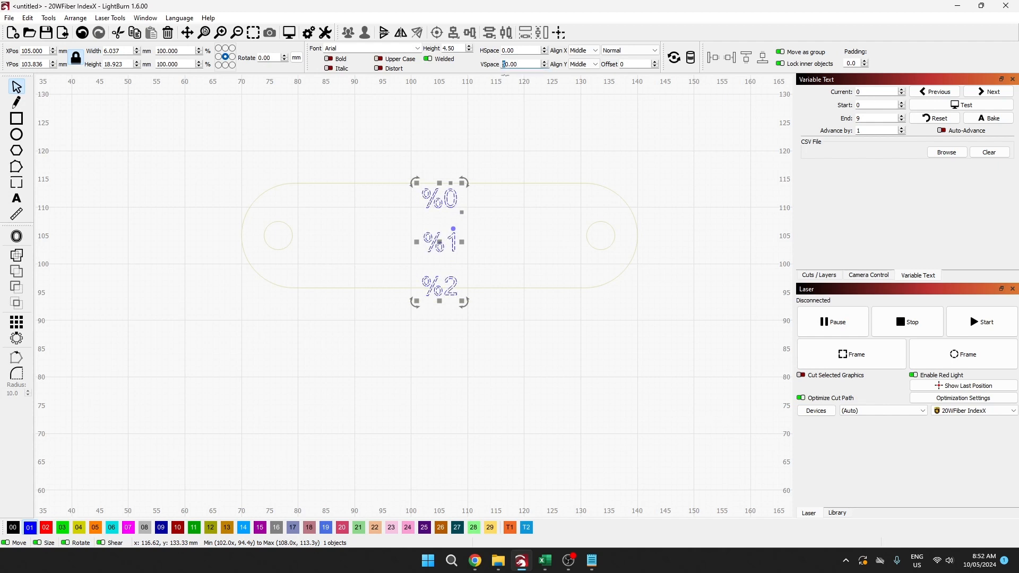
pyautogui.press('Return')
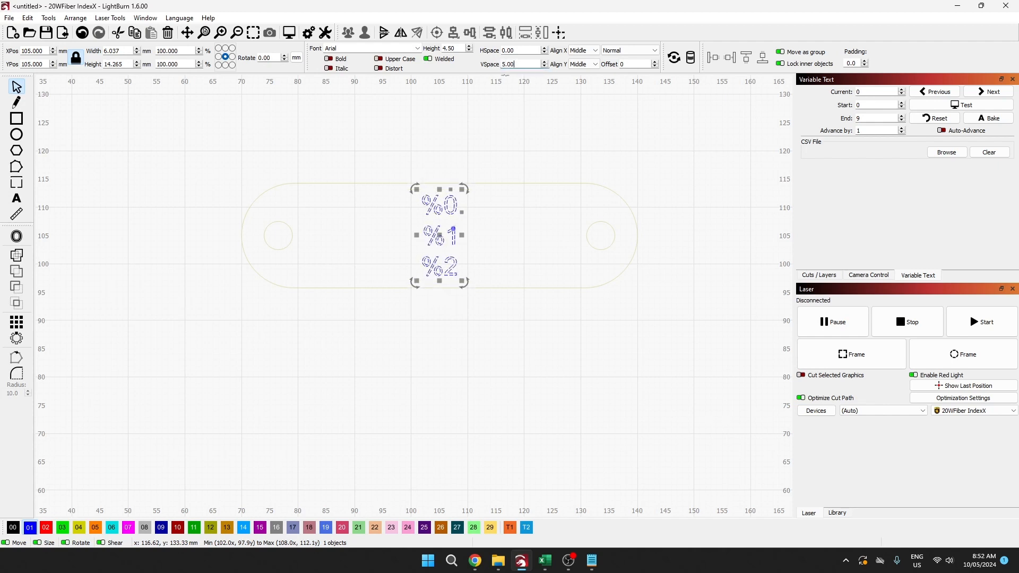
# - Try a text height of 20.50 on the three-line text, and set it back to 4.50
pyautogui.click(442, 48)
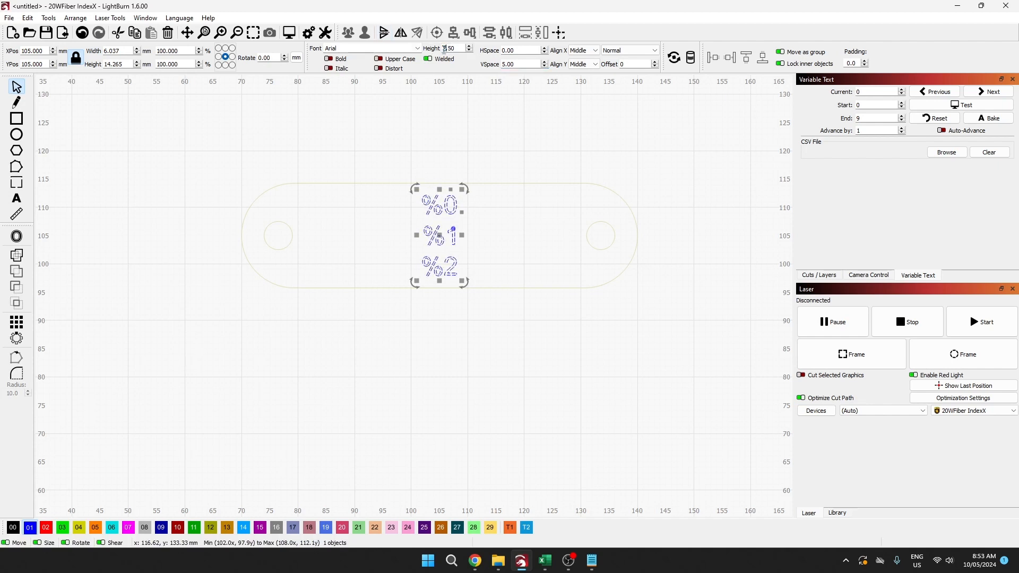
pyautogui.write('20')
pyautogui.press('Return')
pyautogui.moveTo(447, 48); pyautogui.dragTo(437, 49)
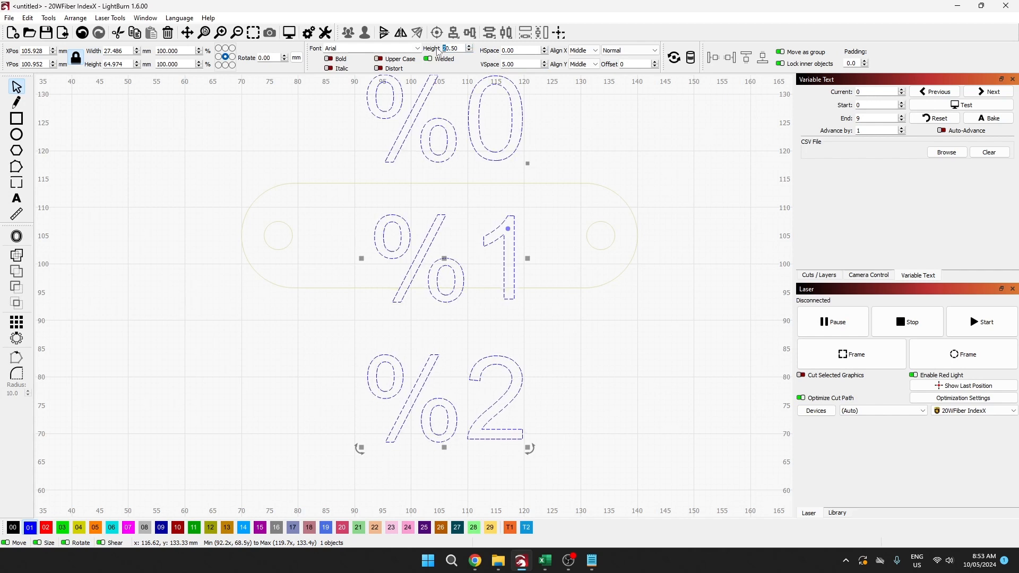
pyautogui.press('BackSpace')
pyautogui.write('4')
pyautogui.press('Return')
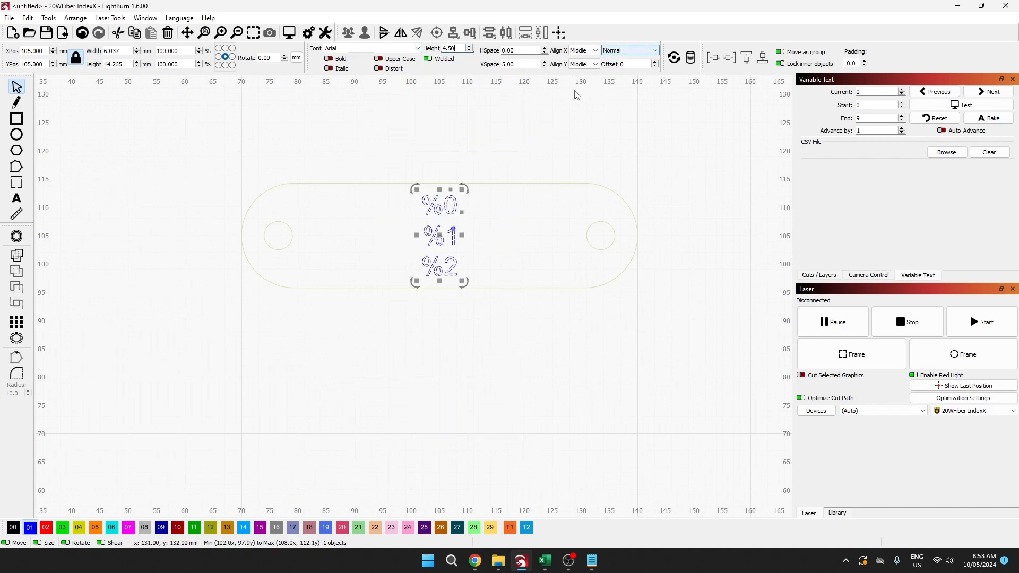
# - Change the three-line text's type to Merge/CSV and reselect the text on the tag
pyautogui.click(657, 52)
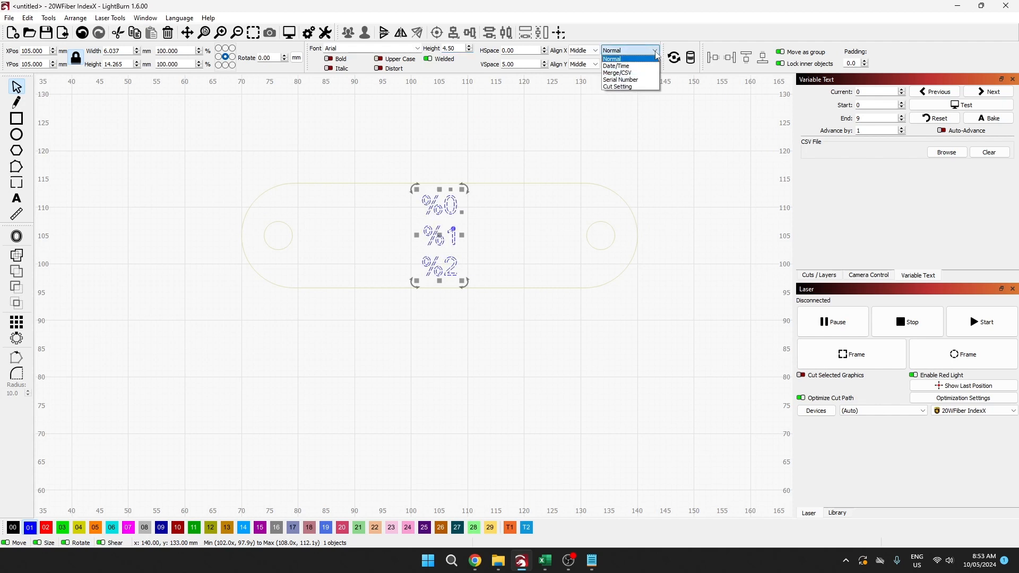
pyautogui.click(626, 74)
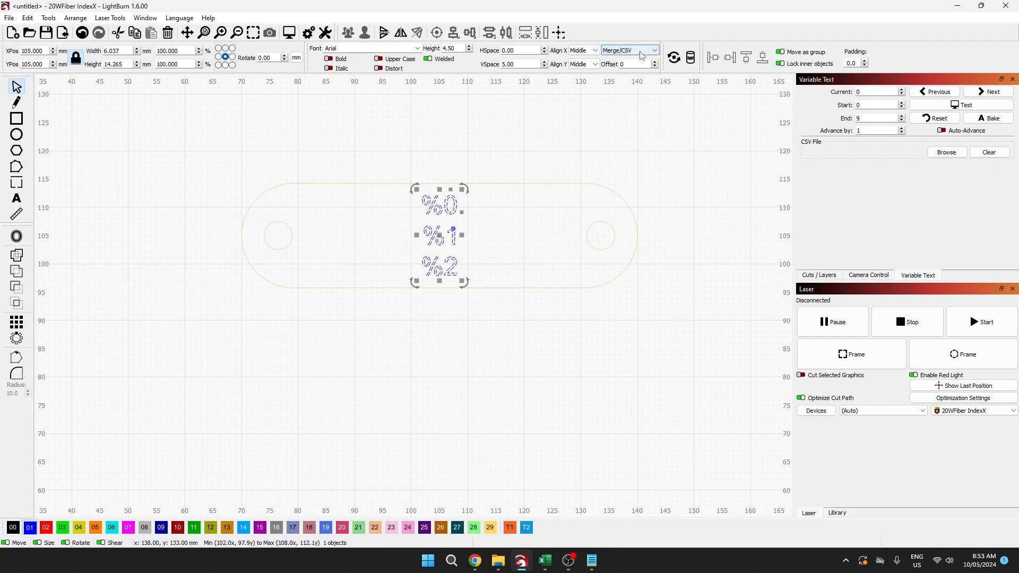
pyautogui.click(560, 120)
pyautogui.moveTo(380, 167); pyautogui.dragTo(490, 309)
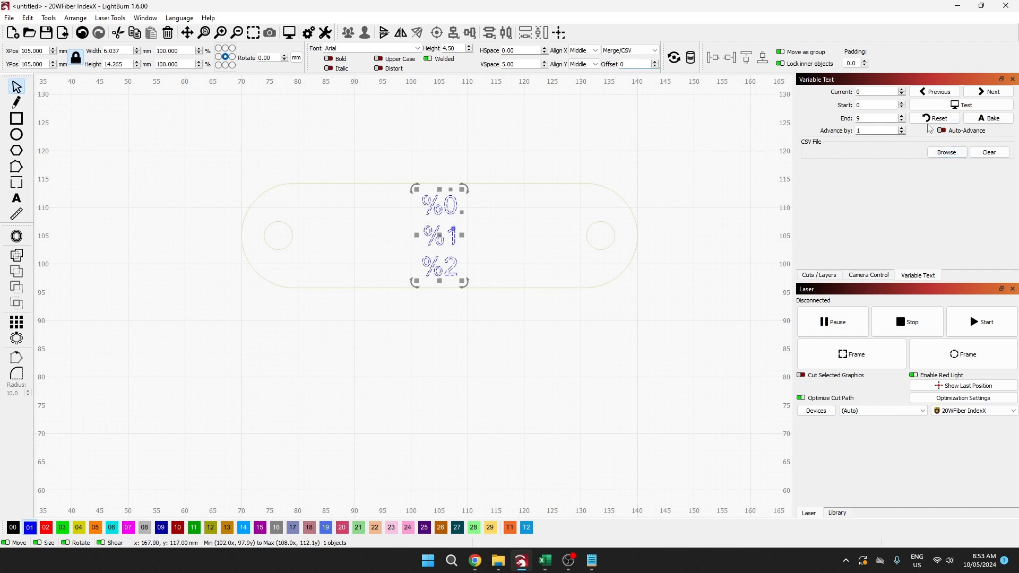
# - Load Variables.csv as the CSV file for the variable text
pyautogui.click(828, 276)
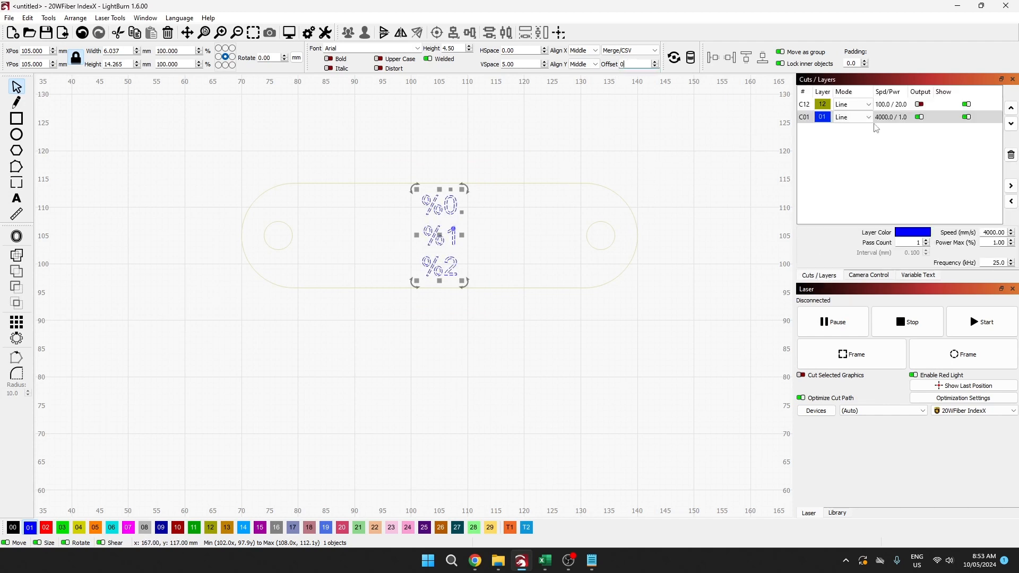
pyautogui.click(911, 278)
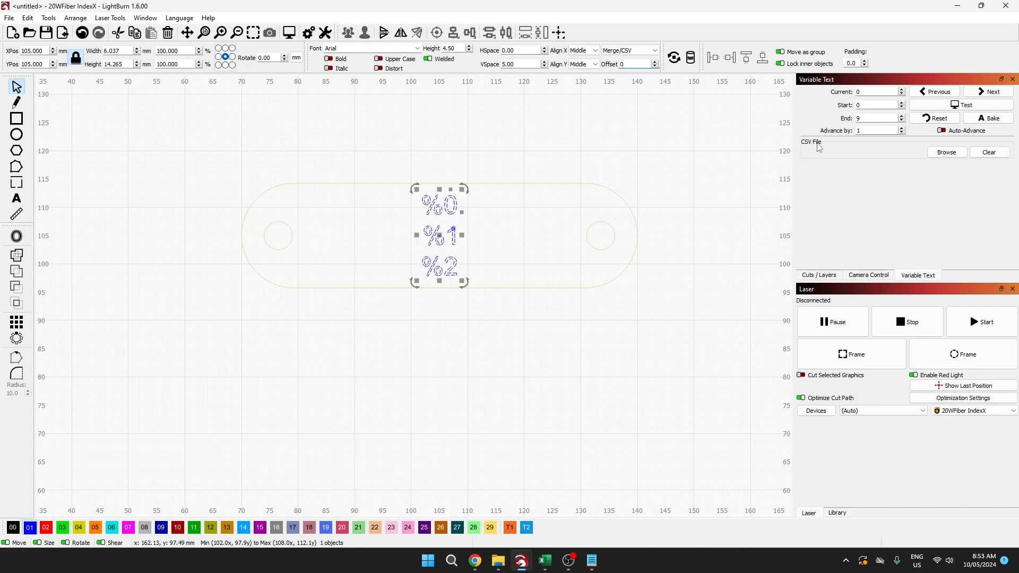
pyautogui.click(941, 156)
pyautogui.click(128, 101)
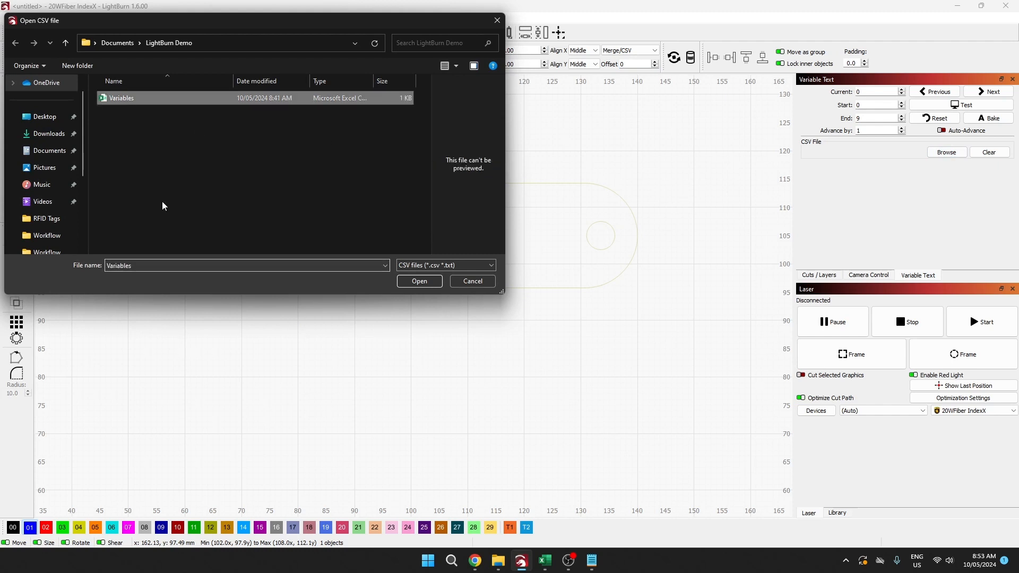
pyautogui.click(419, 281)
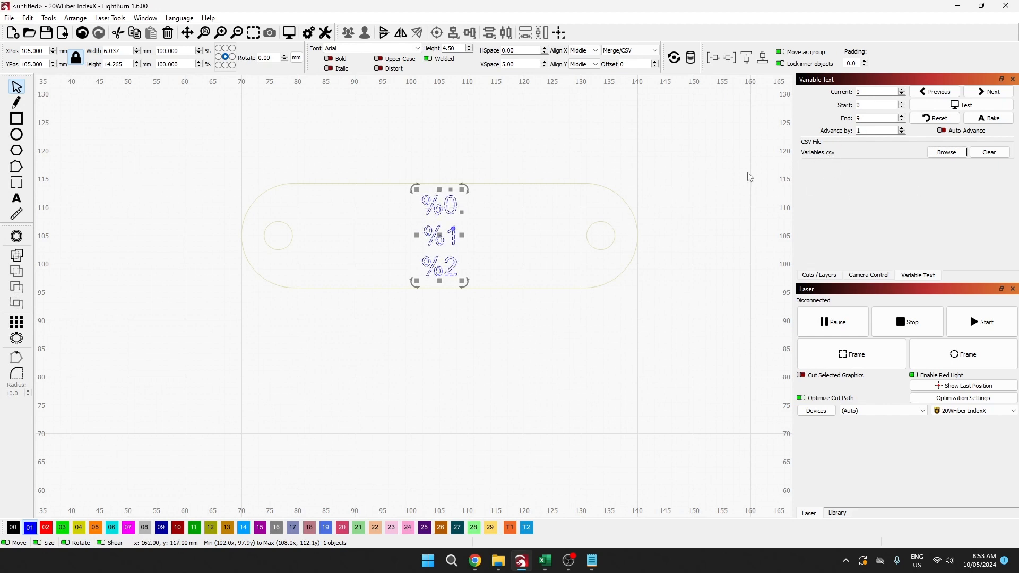
# - Check the rows and columns in the Variables spreadsheet, and preview the merged tag text with Current at 0
pyautogui.click(457, 204)
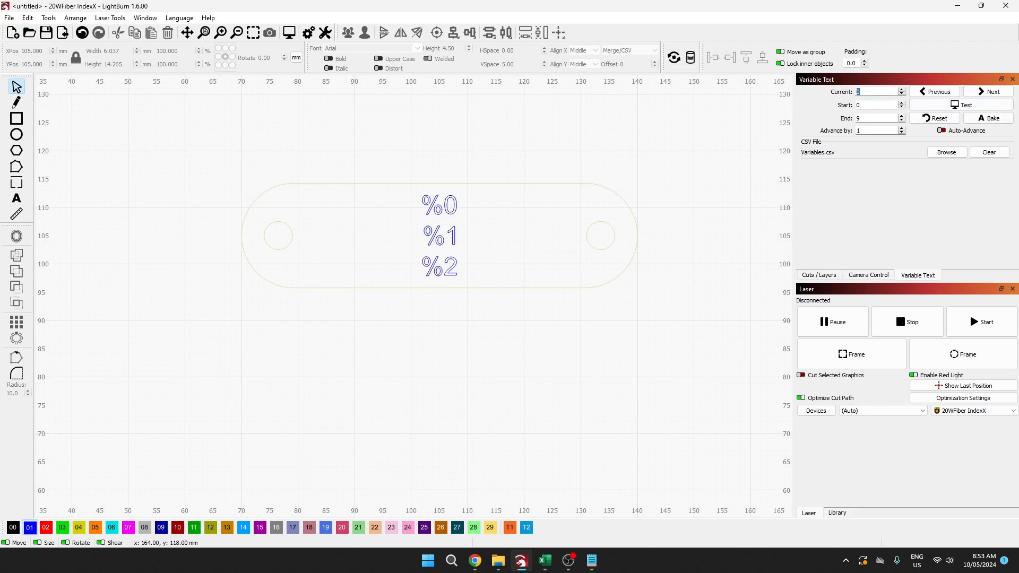
pyautogui.hotkey('alt', 'Tab')
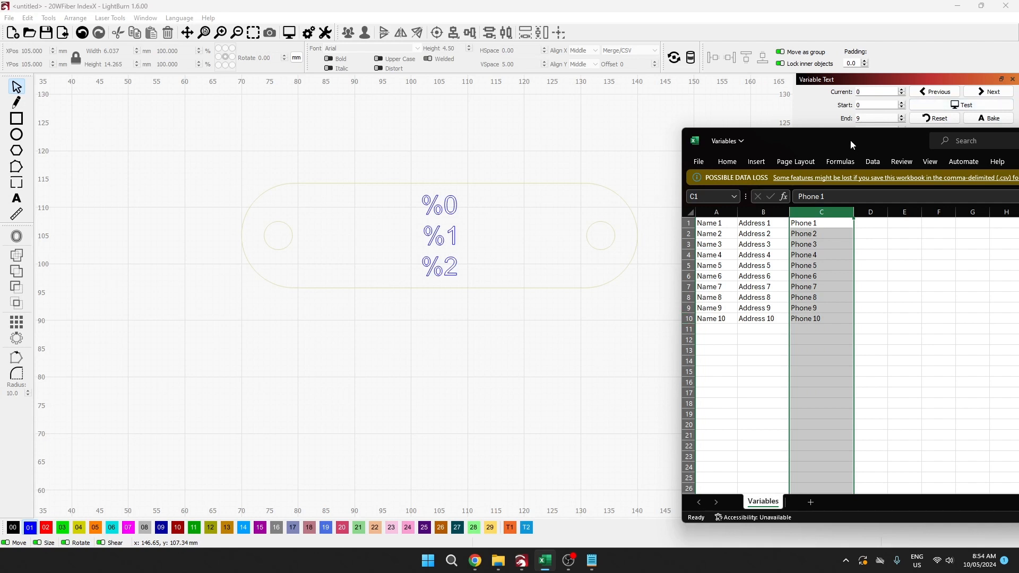
pyautogui.moveTo(848, 141); pyautogui.dragTo(832, 148)
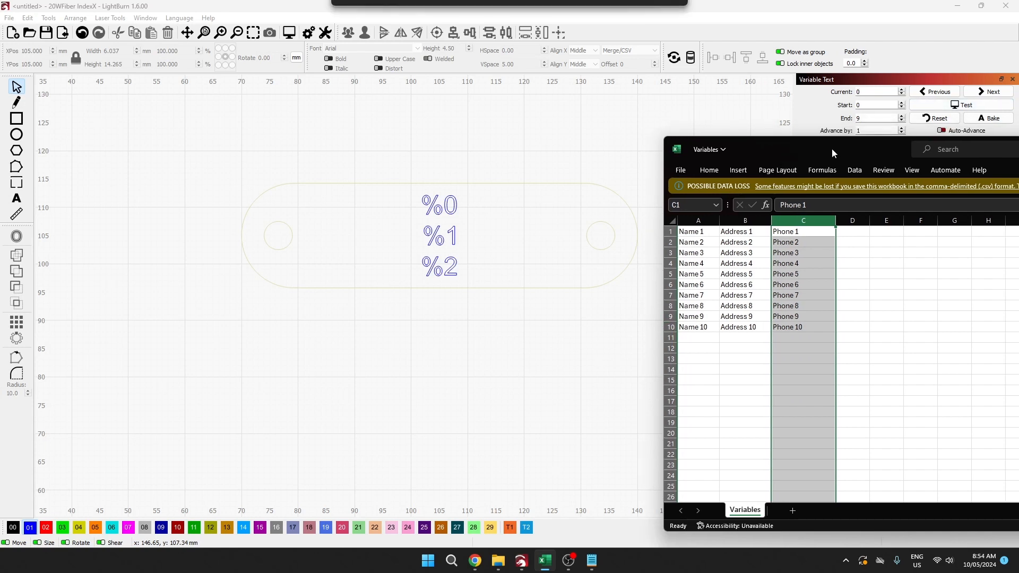
pyautogui.click(939, 109)
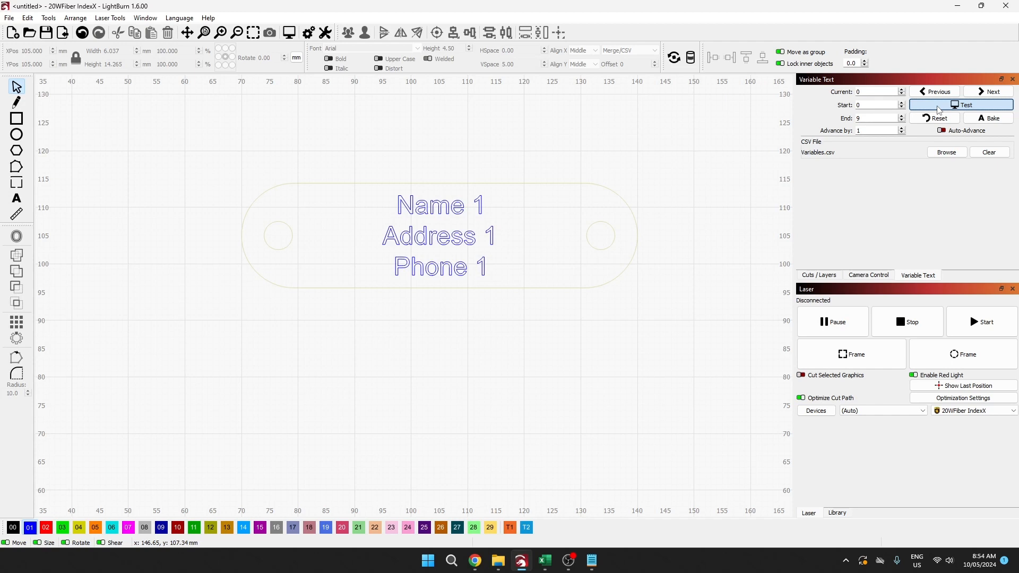
pyautogui.click(939, 109)
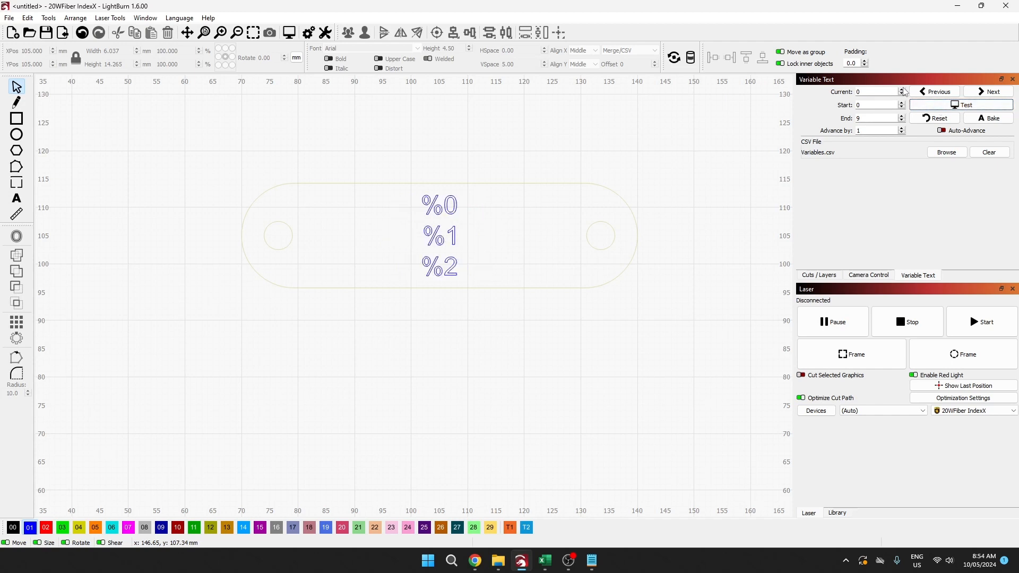
# - Advance Current through 1, 2 and 3, previewing the merged tag text for each entry
pyautogui.click(901, 89)
pyautogui.click(952, 107)
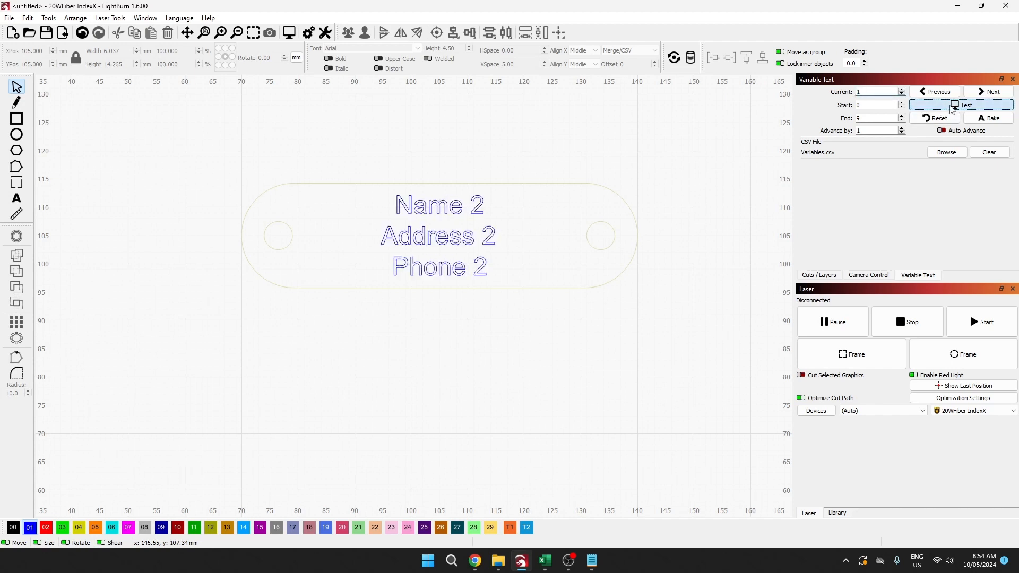
pyautogui.click(953, 108)
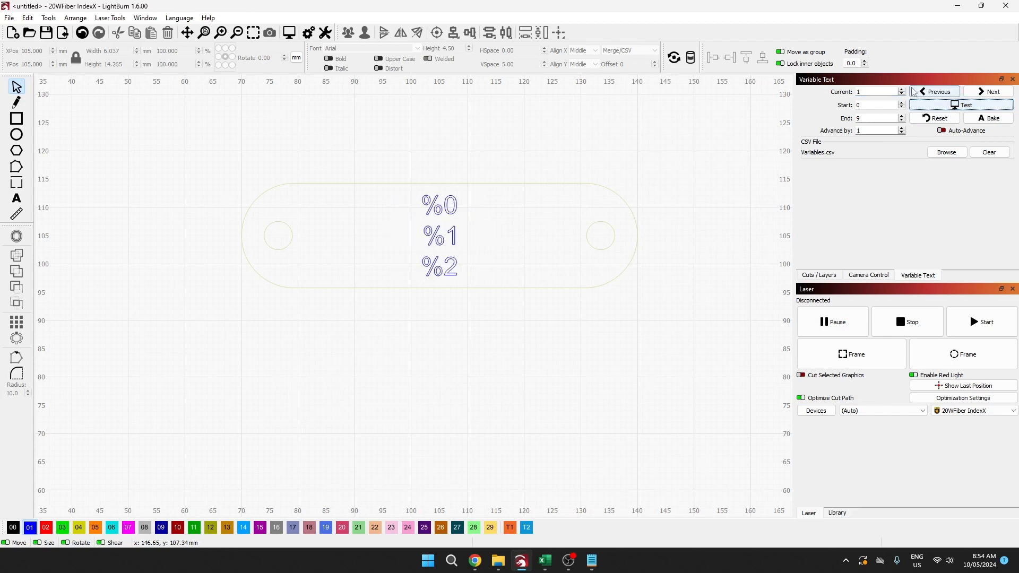
pyautogui.click(962, 106)
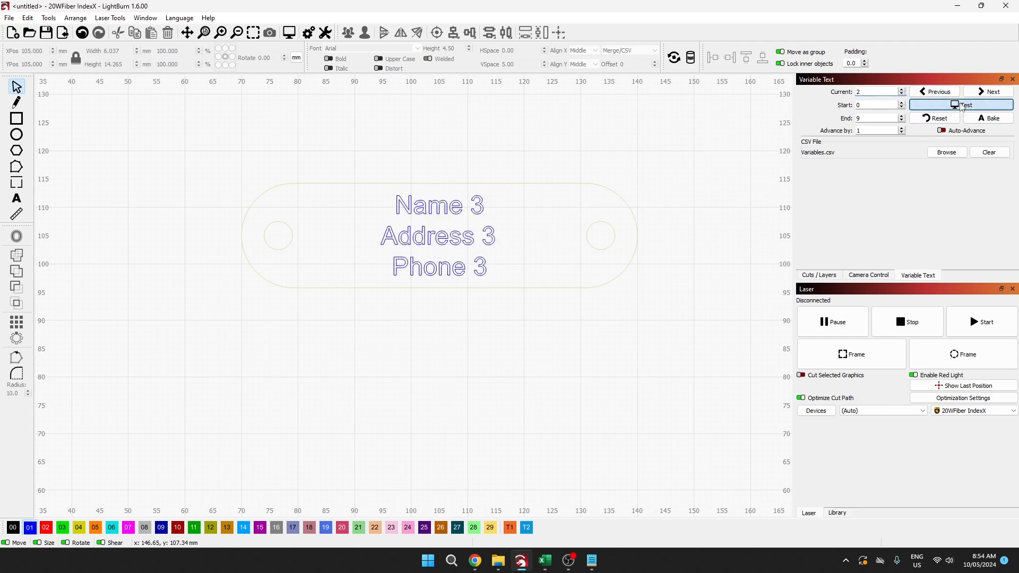
pyautogui.click(962, 106)
pyautogui.click(981, 106)
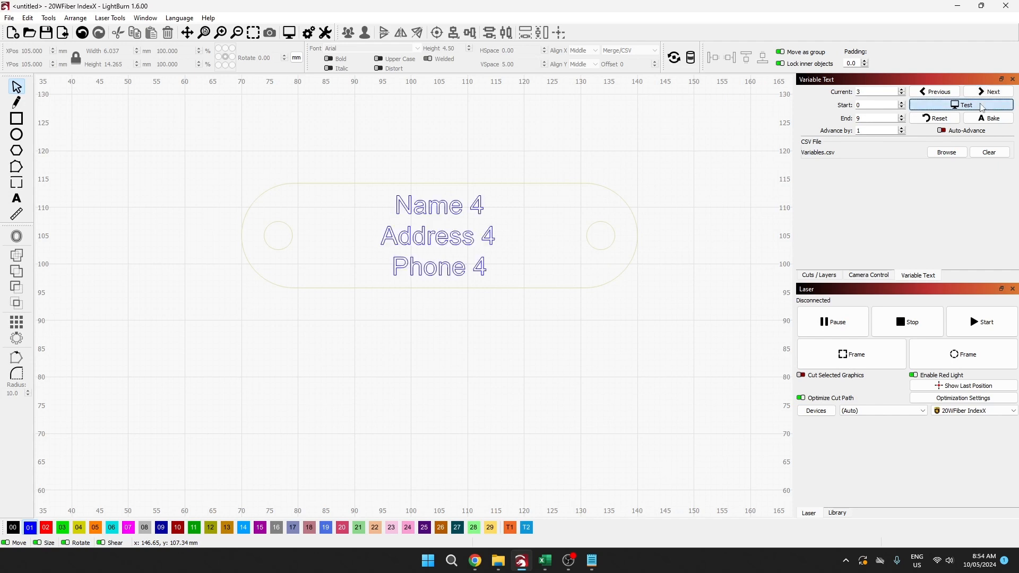
pyautogui.click(981, 106)
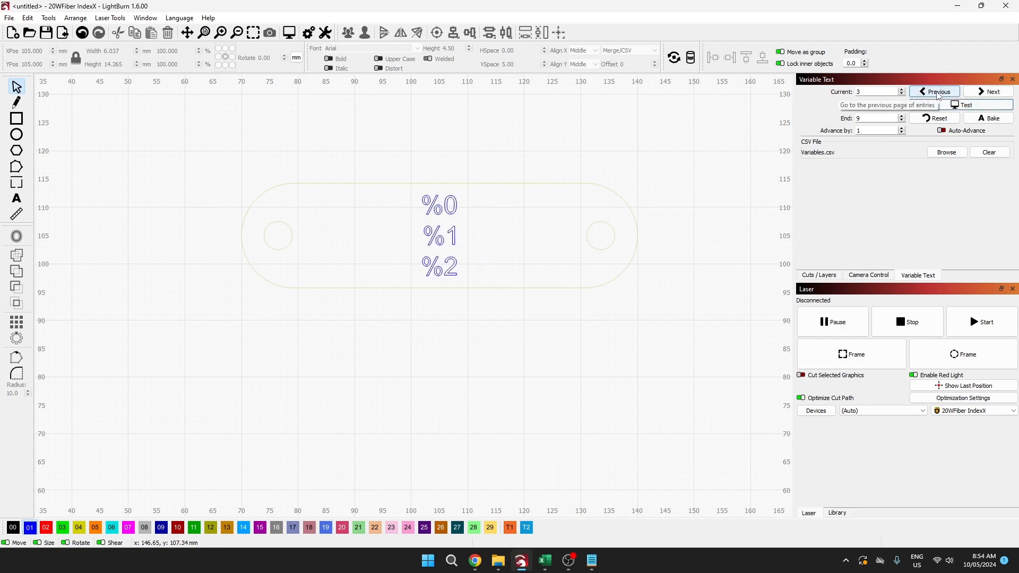
# - Try an Advance by value of 3, preview the merged text, and set the value back to 1
pyautogui.doubleClick(866, 130)
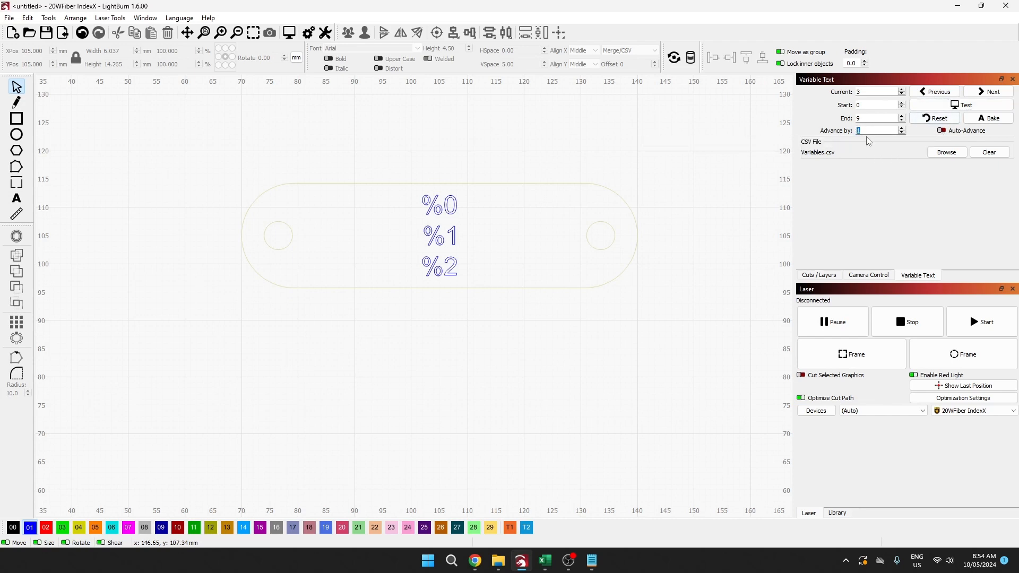
pyautogui.write('3')
pyautogui.click(955, 106)
pyautogui.click(955, 106)
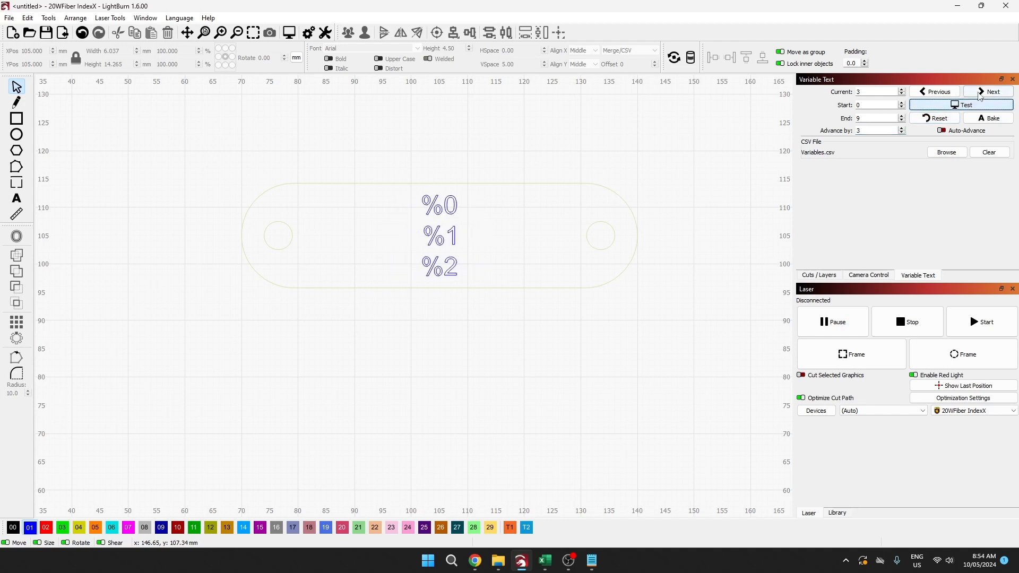
pyautogui.click(946, 93)
pyautogui.click(952, 107)
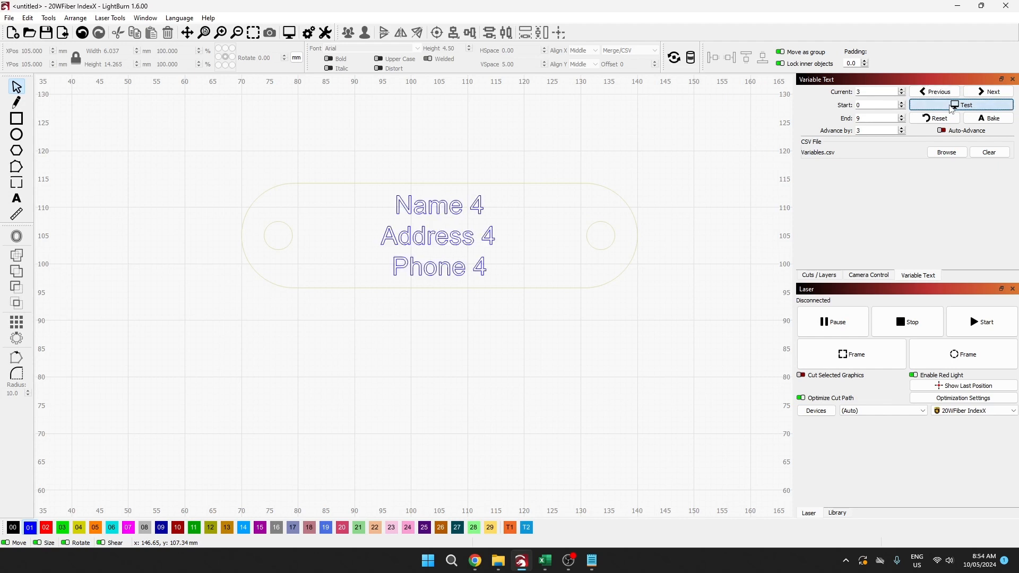
pyautogui.doubleClick(865, 130)
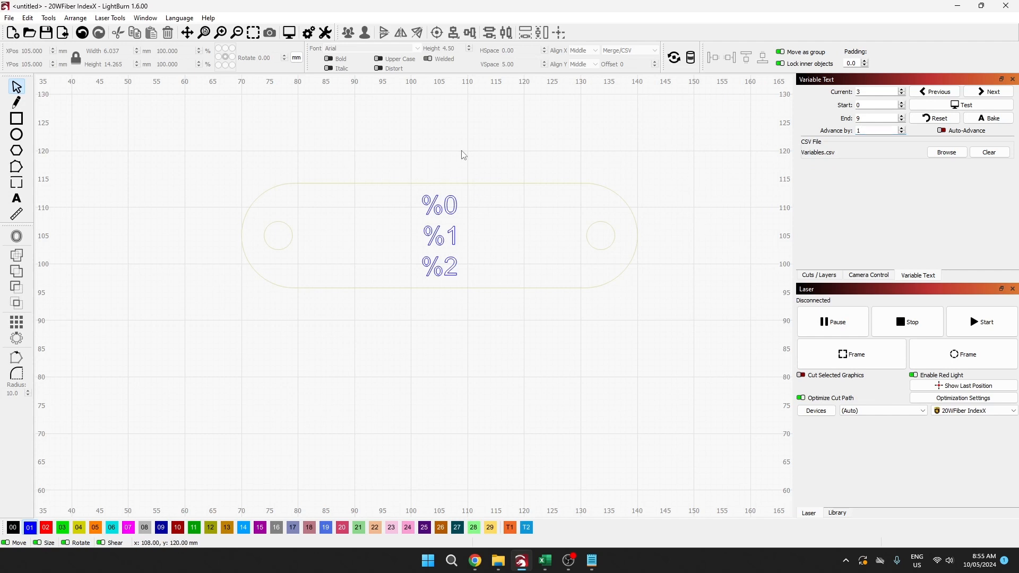
# - Duplicate the tag with its three-line text and place the copy directly below the original
pyautogui.moveTo(211, 167); pyautogui.dragTo(698, 324)
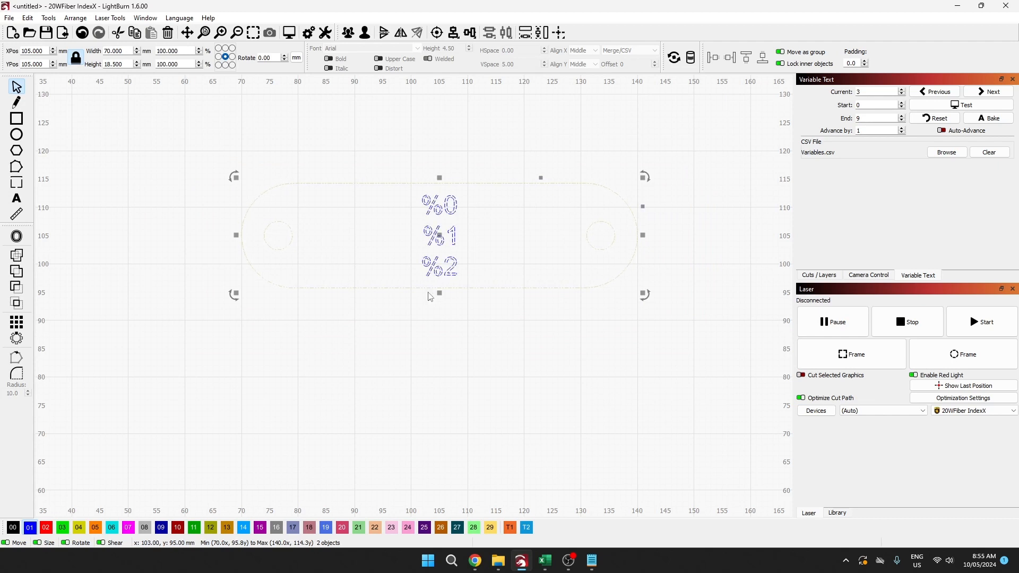
pyautogui.hotkey('ctrl', 'c')
pyautogui.hotkey('ctrl', 'v')
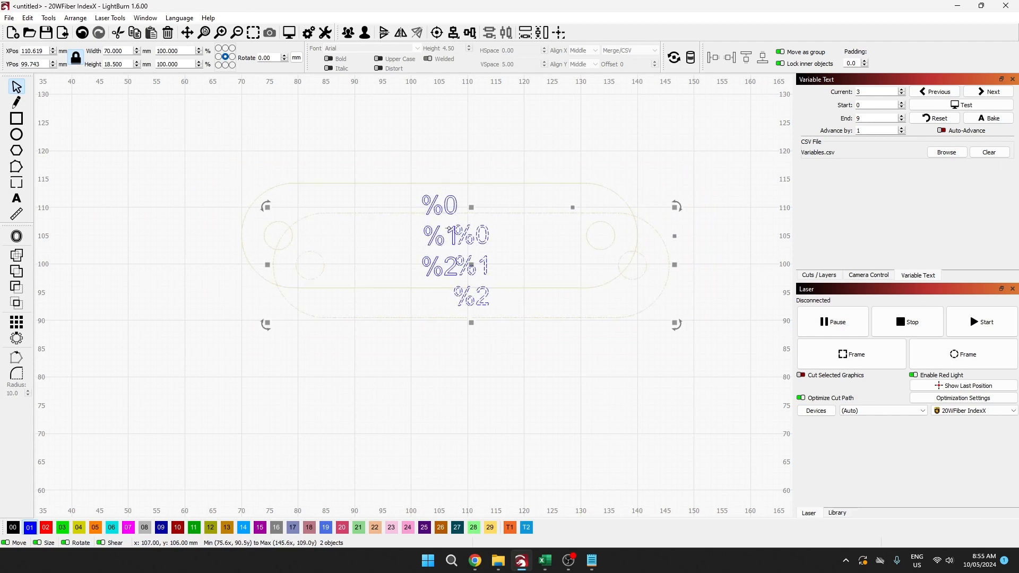
pyautogui.moveTo(474, 217); pyautogui.dragTo(439, 289)
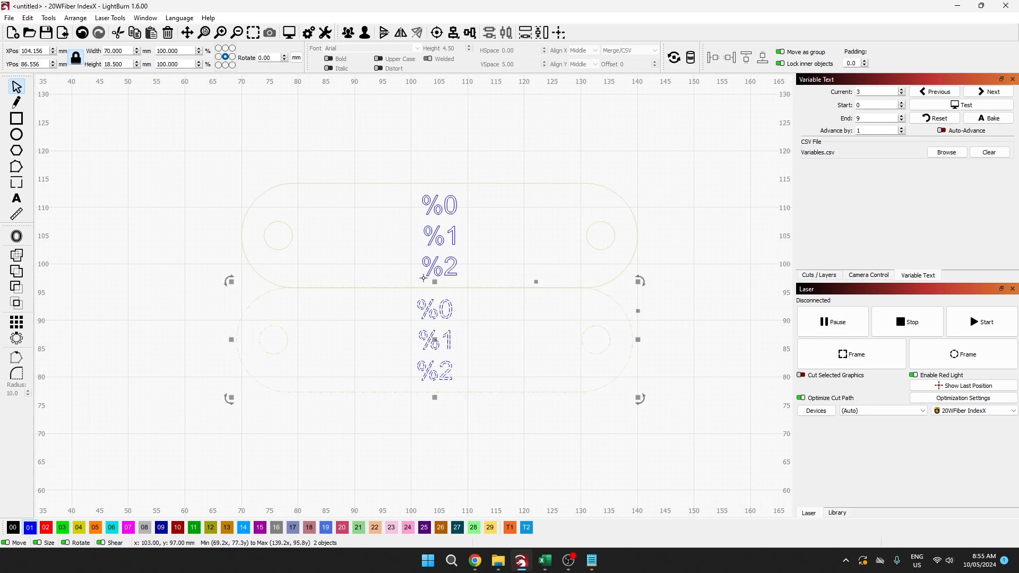
# - Align the two tags and their texts on a common vertical centre line
pyautogui.moveTo(186, 135); pyautogui.dragTo(664, 443)
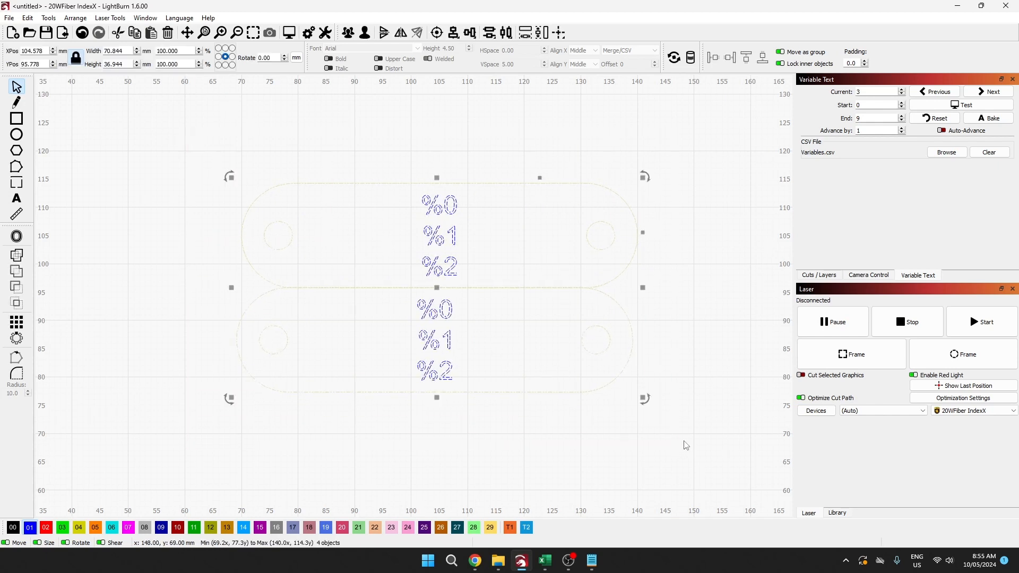
pyautogui.press('c')
pyautogui.click(371, 165)
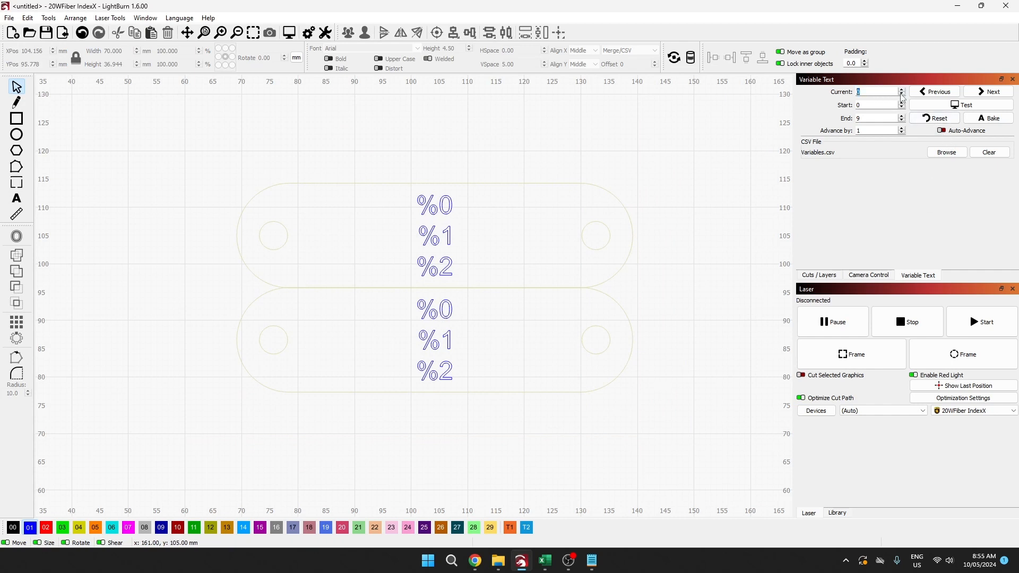
# - Preview the merged text on both tags with Current at 0, and compare it with the Variables spreadsheet
pyautogui.click(943, 110)
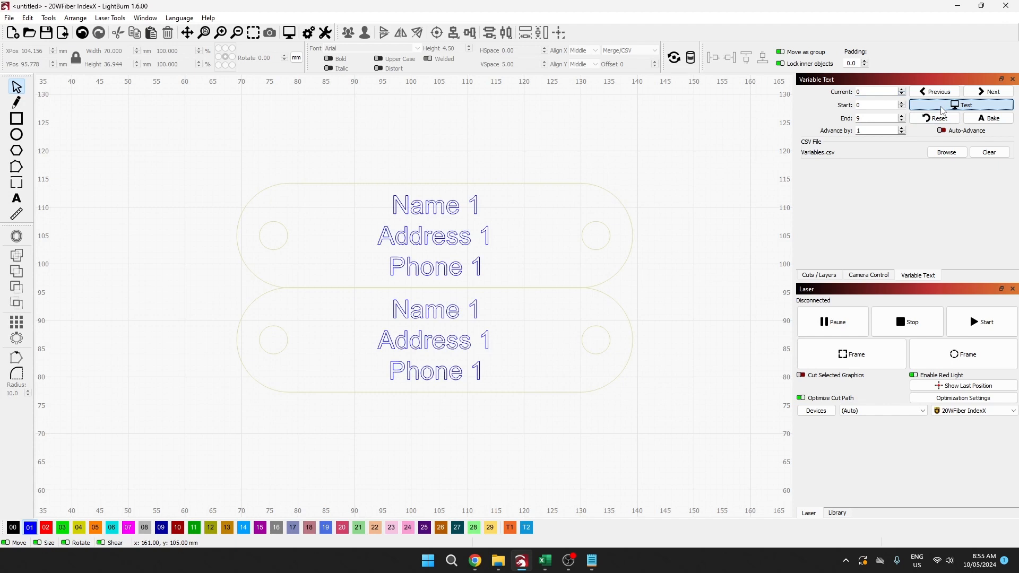
pyautogui.click(943, 109)
pyautogui.click(941, 109)
pyautogui.click(941, 110)
pyautogui.hotkey('alt', 'Tab')
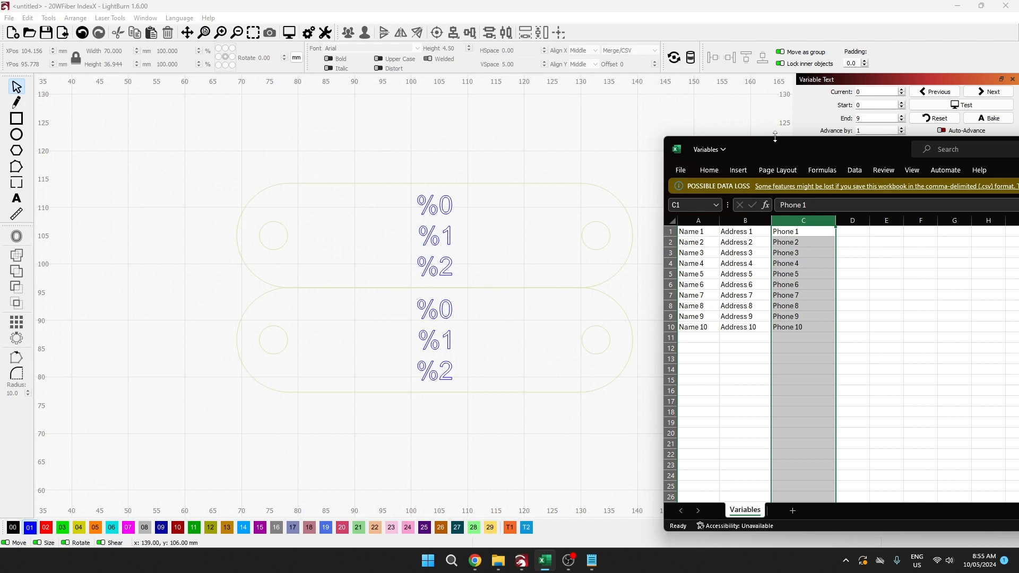
# - Set the lower tag text's offset to 1, check both texts' offsets, and preview the merge
pyautogui.click(610, 160)
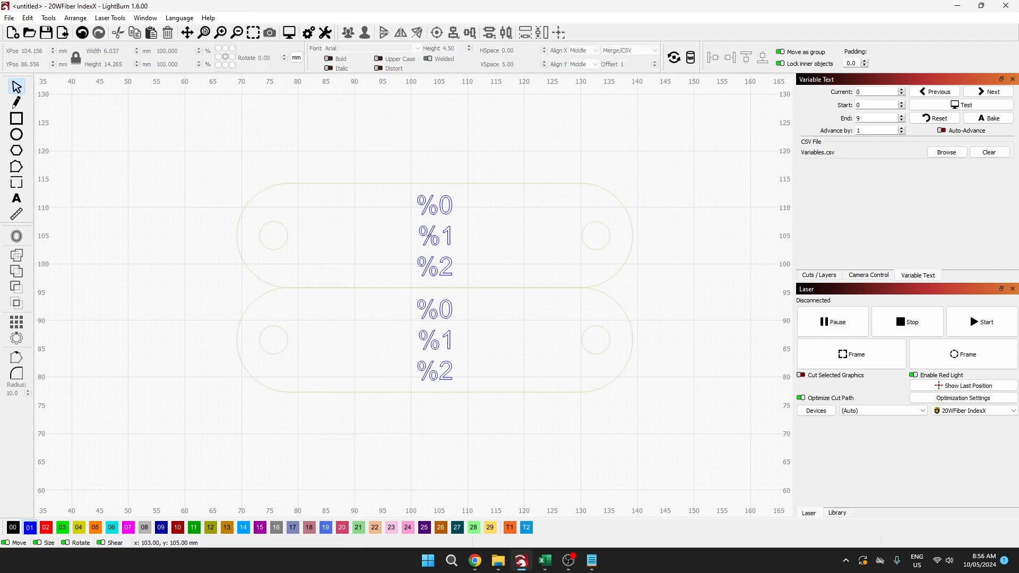
pyautogui.click(434, 235)
pyautogui.click(428, 319)
pyautogui.click(950, 110)
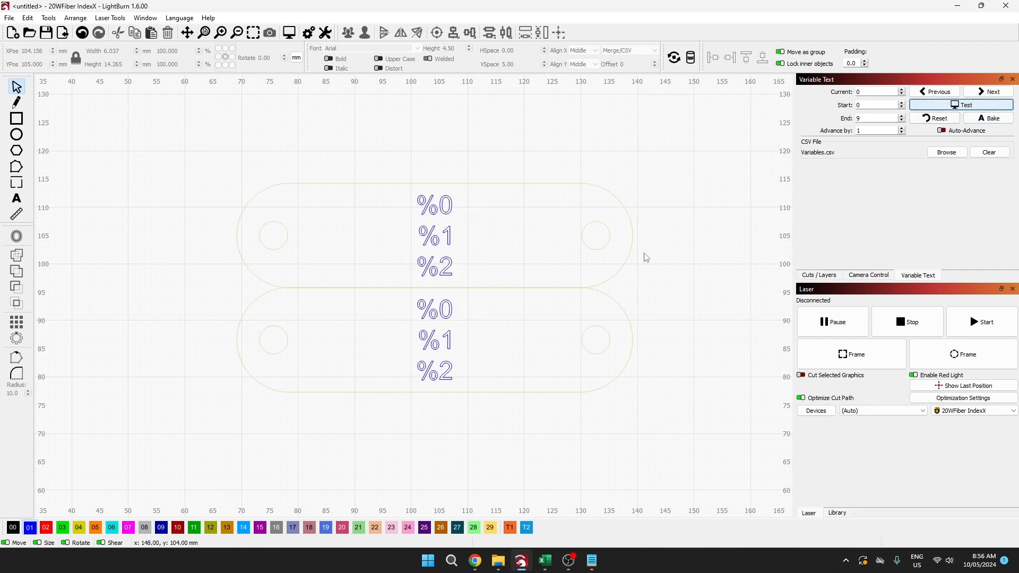
# - Duplicate the lower tag with its text and place the copy directly beneath it as a third tag
pyautogui.moveTo(203, 282); pyautogui.dragTo(678, 441)
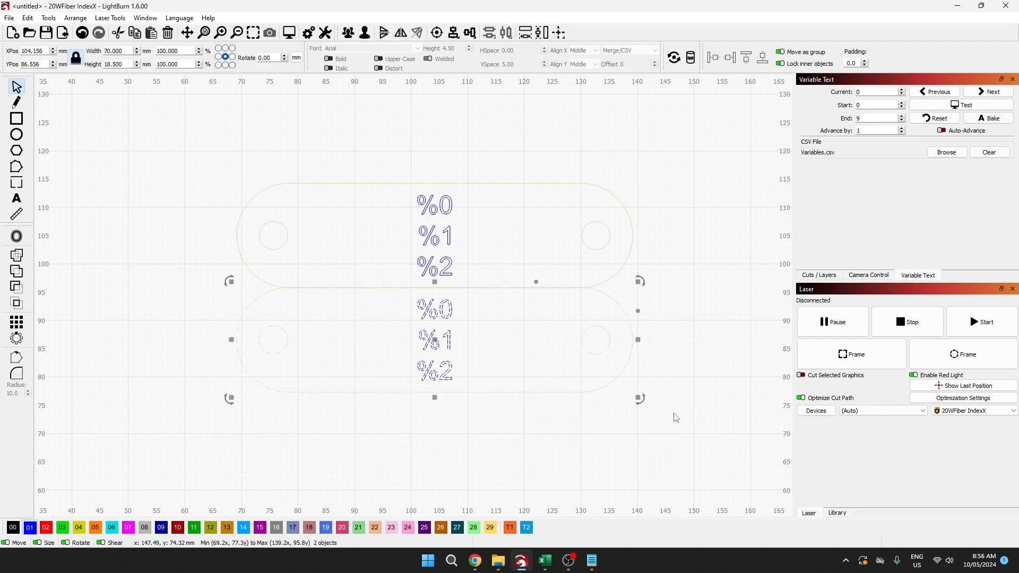
pyautogui.moveTo(455, 287); pyautogui.dragTo(455, 393)
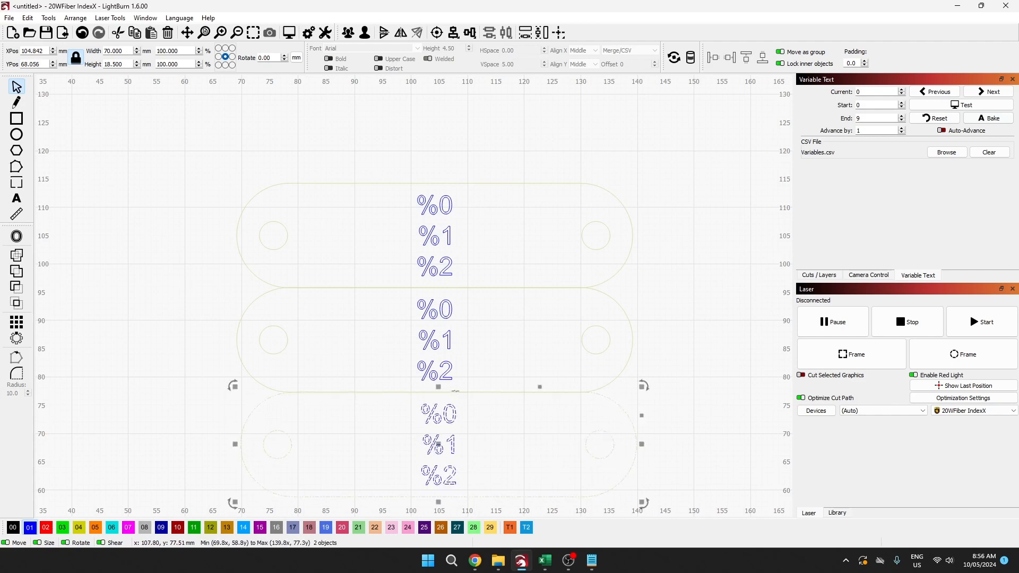
pyautogui.click(657, 282)
# - Align all three tags and their texts on a common vertical centre line
pyautogui.scroll(-3, 648, 321)
pyautogui.moveTo(439, 230); pyautogui.dragTo(719, 437)
pyautogui.click(726, 336)
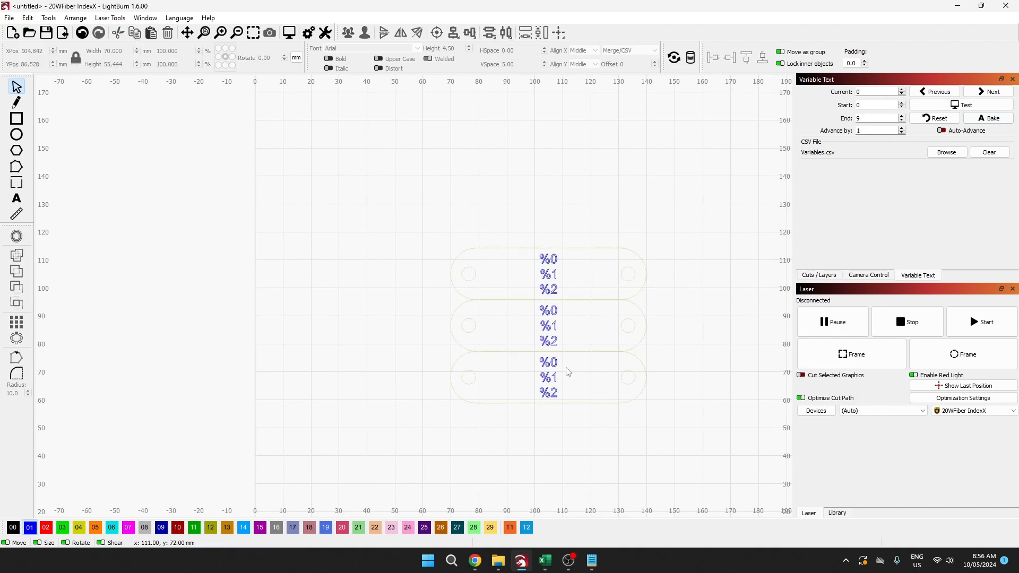
# - Set the third tag text's offset to 2 and preview the merged text on all three tags
pyautogui.click(549, 377)
pyautogui.scroll(1, 647, 63)
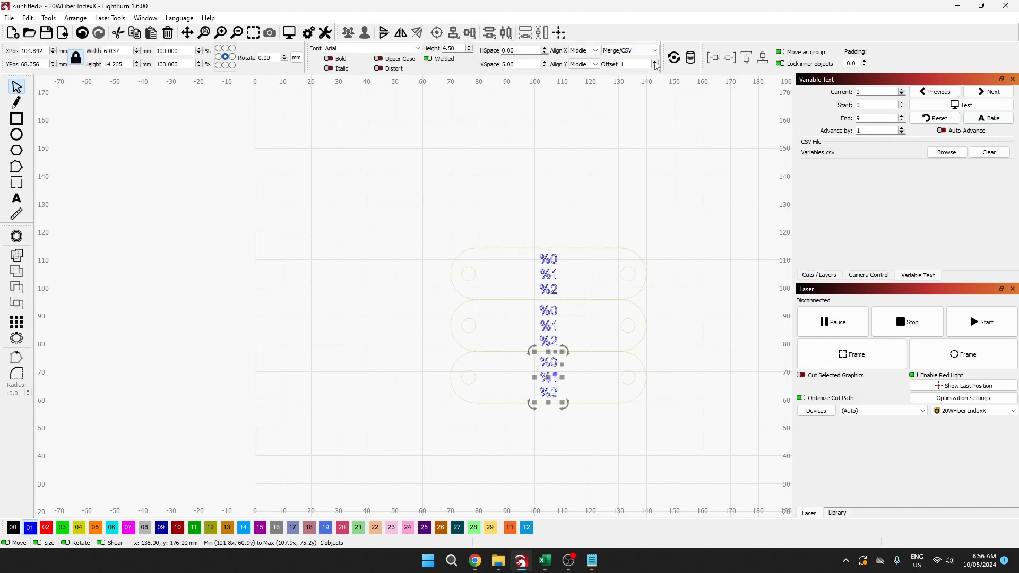
pyautogui.click(634, 170)
pyautogui.scroll(2, 575, 318)
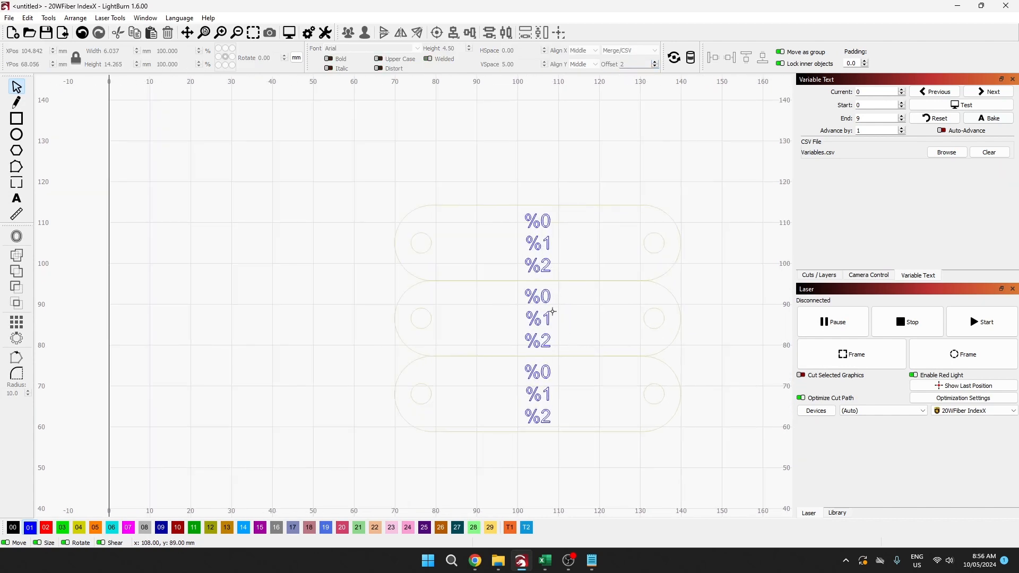
pyautogui.click(945, 107)
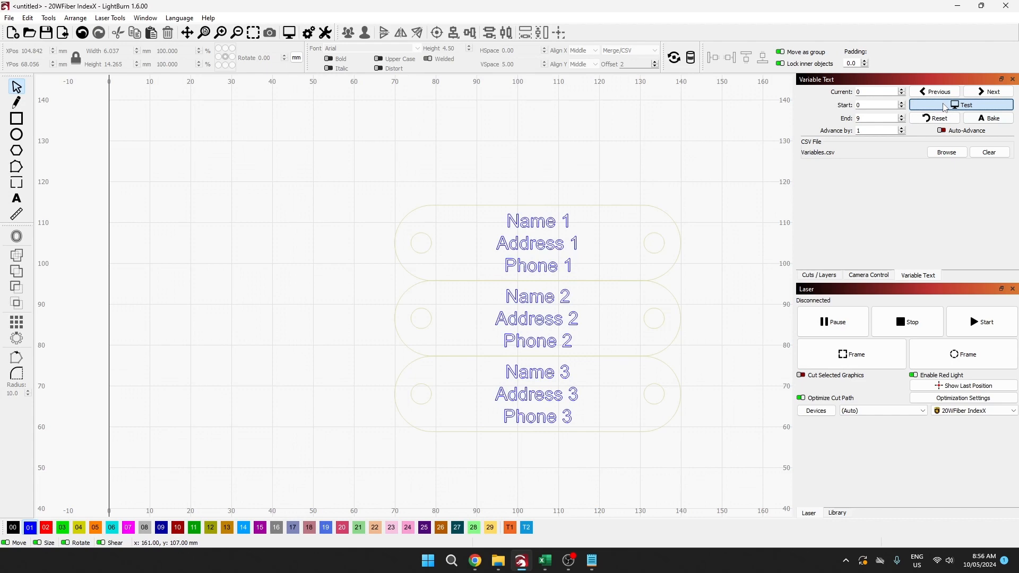
# - Review the name, address and phone records in the Variables CSV in Excel, return to LightBurn and preview the merge on the tags
pyautogui.hotkey('alt', 'Tab')
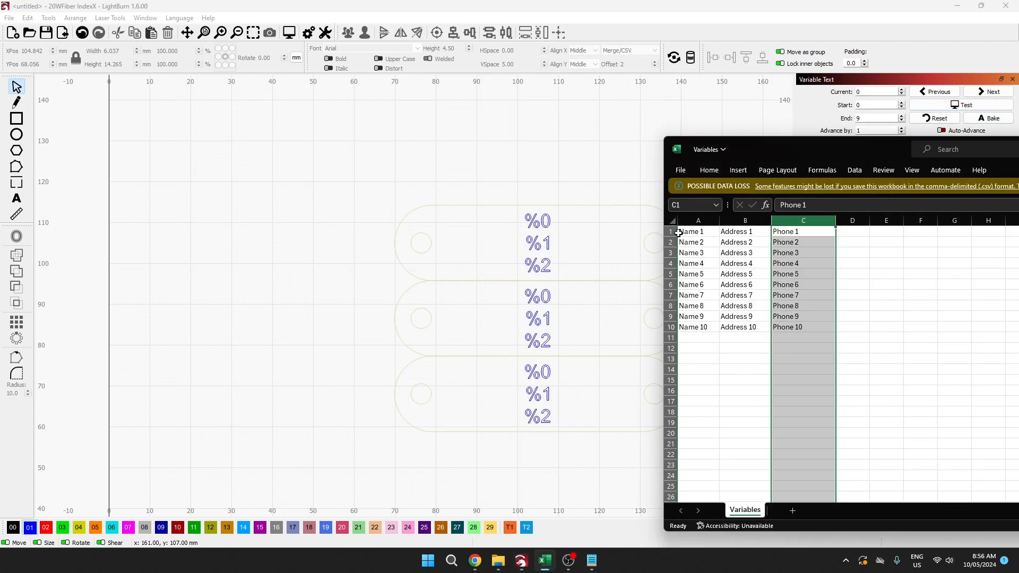
pyautogui.doubleClick(819, 147)
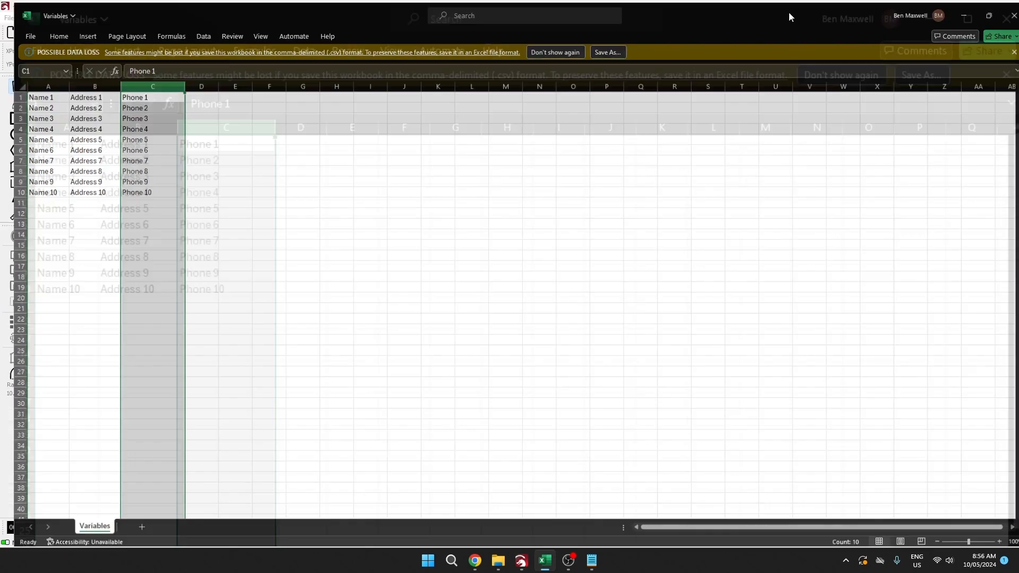
pyautogui.doubleClick(789, 14)
pyautogui.moveTo(855, 148); pyautogui.dragTo(1018, 158)
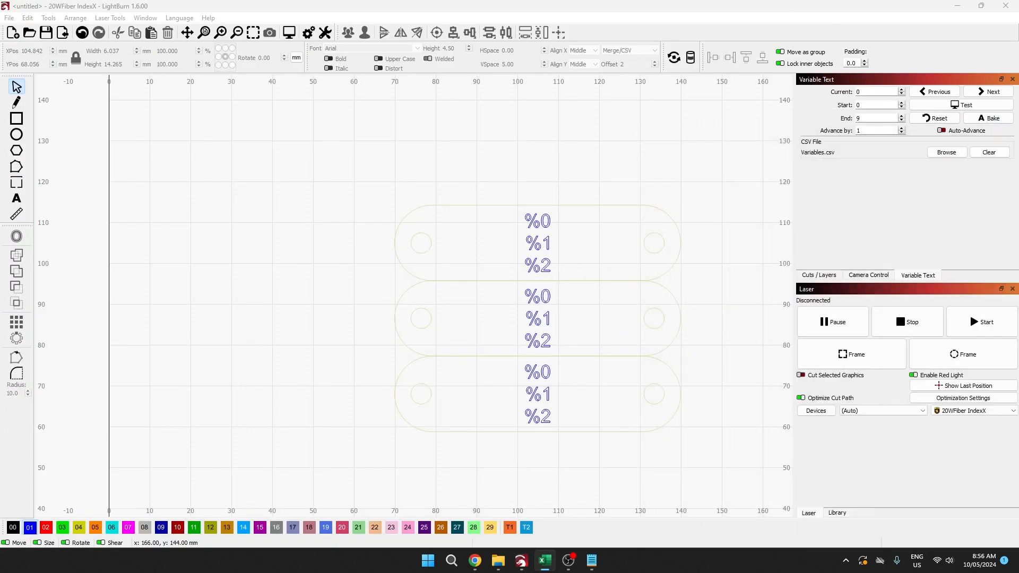
pyautogui.click(960, 106)
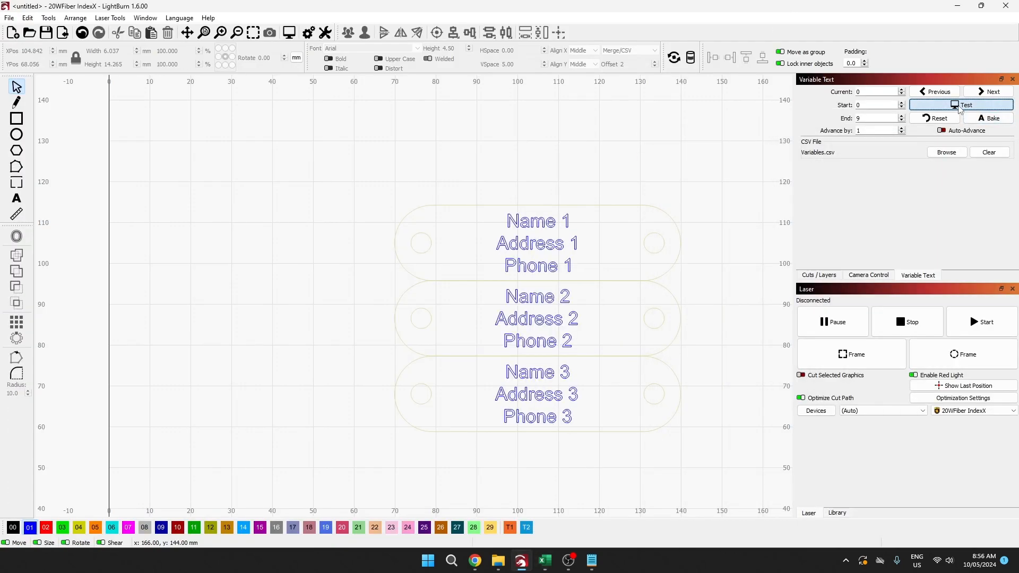
pyautogui.click(959, 107)
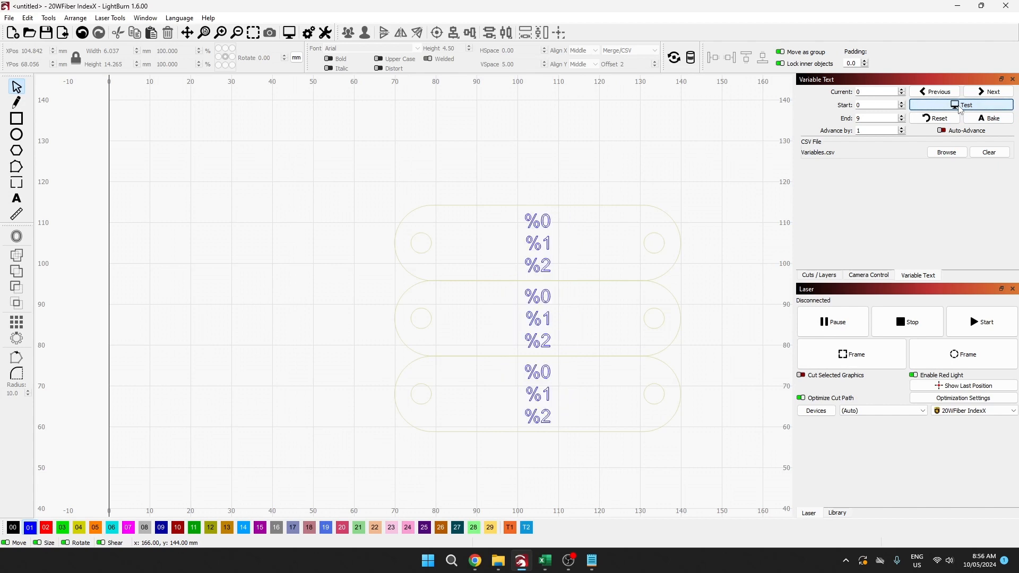
# - Advance the variable text one record at a time to current value 2, previewing the merged tags at each record
pyautogui.click(987, 91)
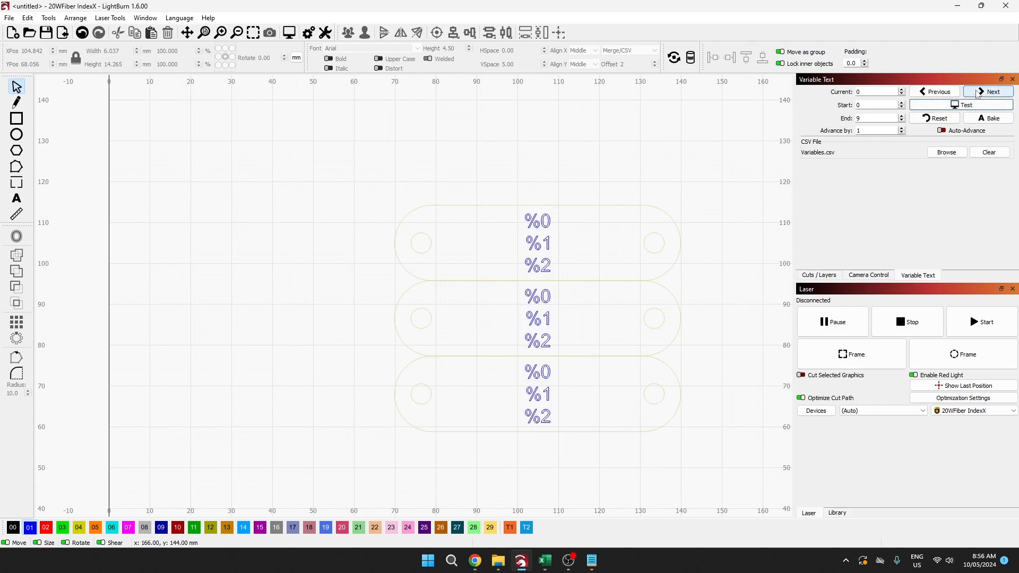
pyautogui.click(958, 105)
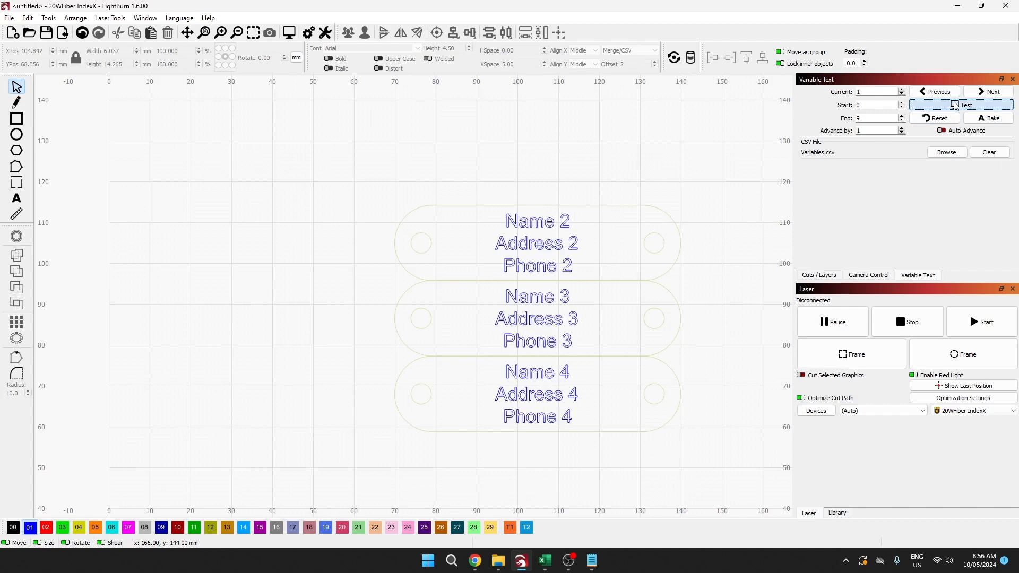
pyautogui.click(958, 104)
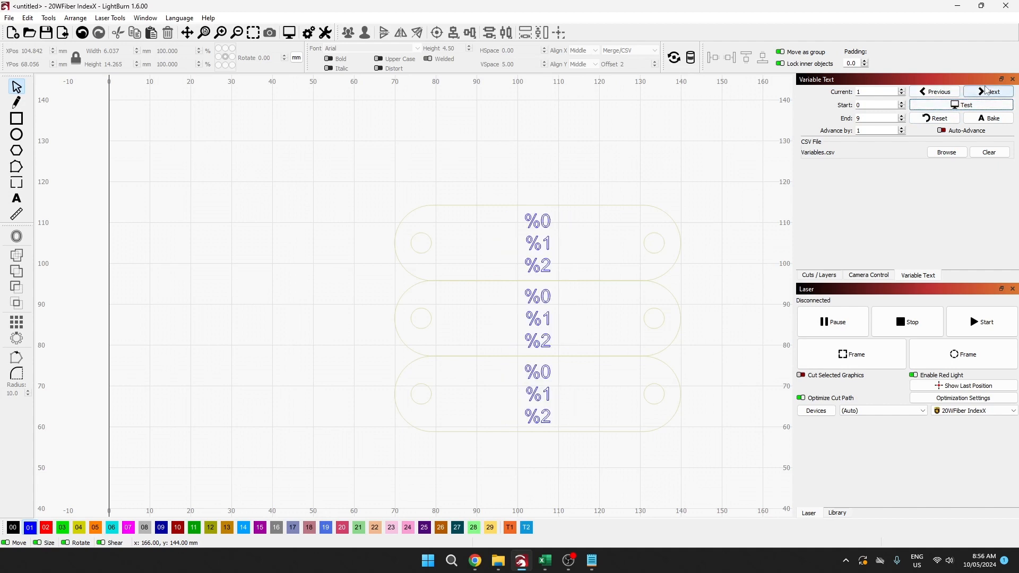
pyautogui.click(987, 92)
pyautogui.click(955, 105)
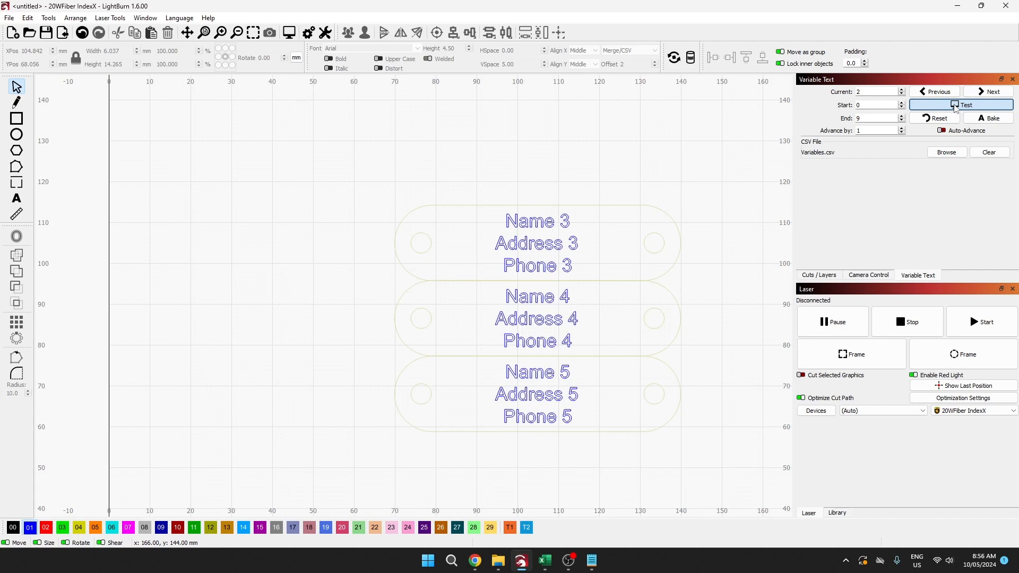
pyautogui.click(956, 105)
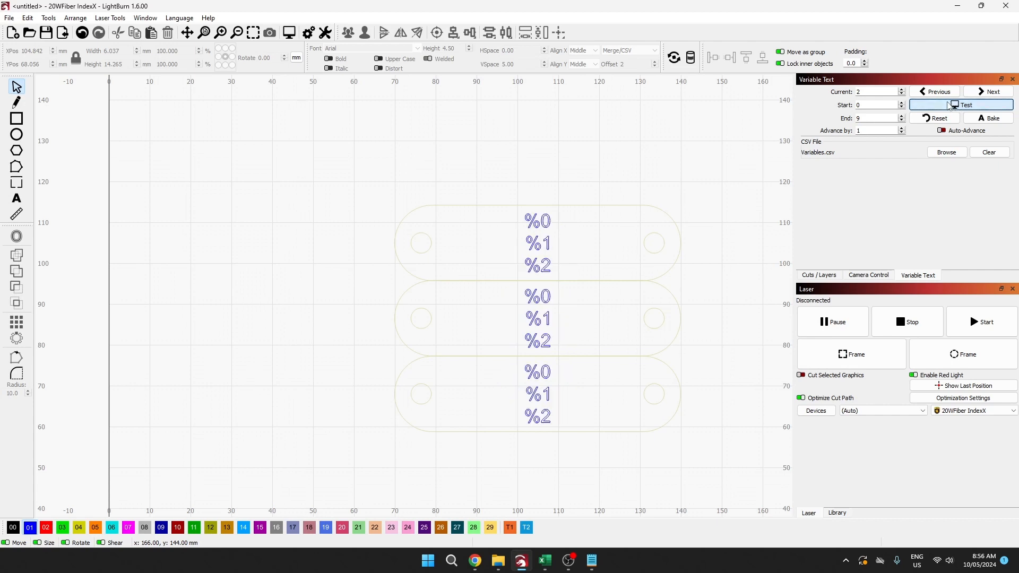
# - Set the variable text to advance by 3, step back to current value 0, and preview the merged tags
pyautogui.click(870, 130)
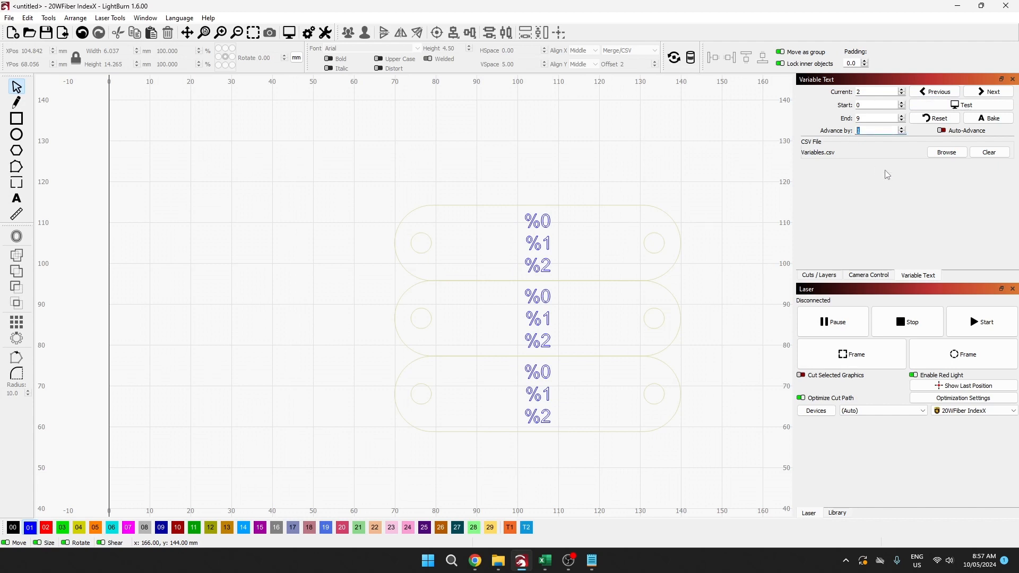
pyautogui.write('3')
pyautogui.click(937, 94)
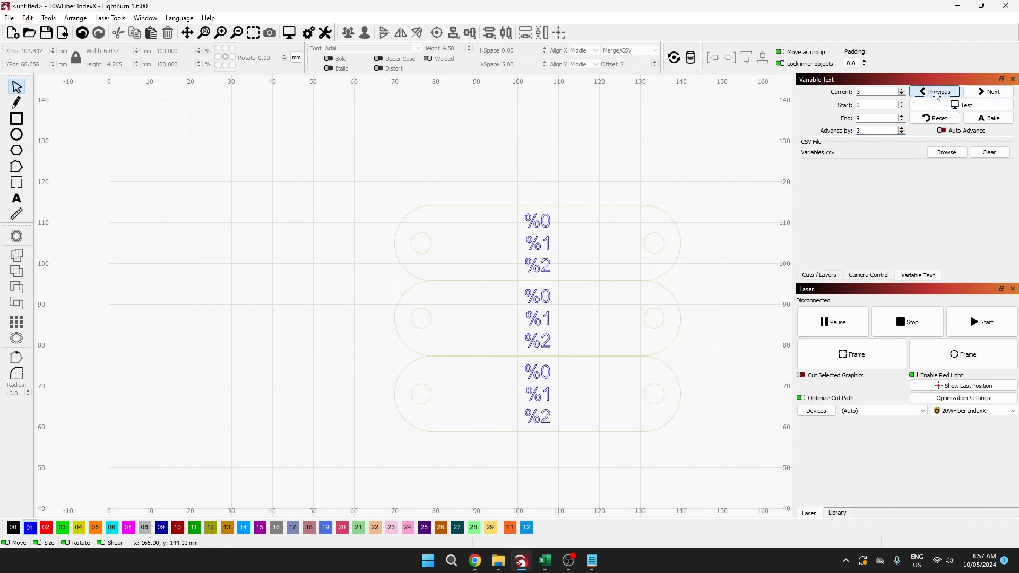
pyautogui.click(954, 106)
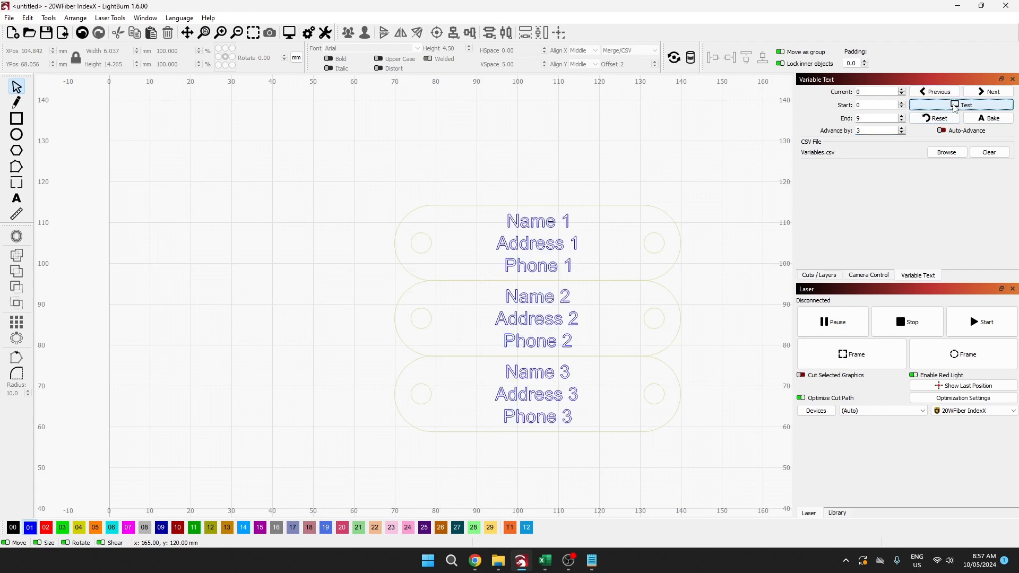
pyautogui.click(954, 106)
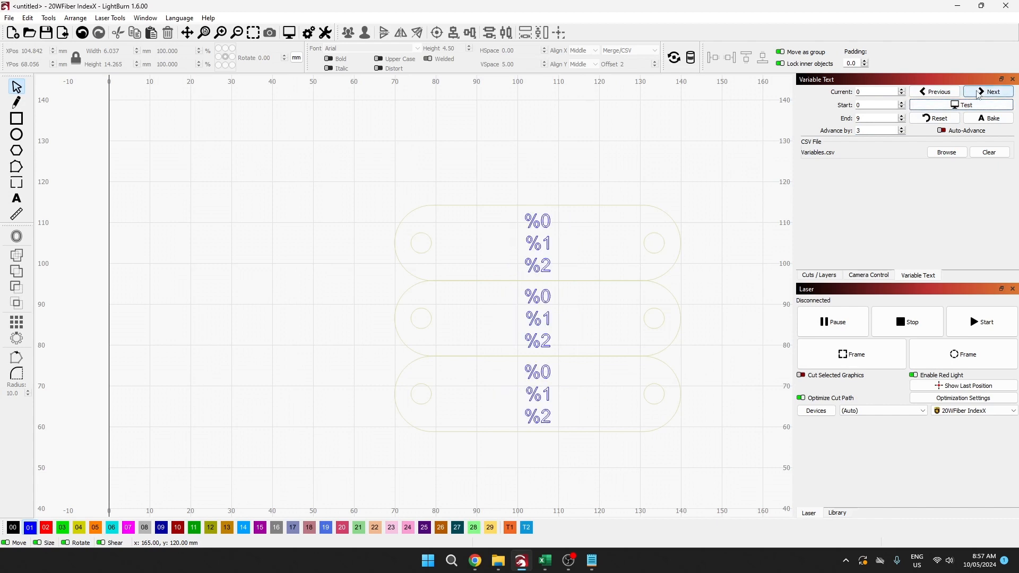
# - Advance the variable text in sets of three up to current value 9, previewing the merged tags for each set
pyautogui.click(978, 92)
pyautogui.click(943, 106)
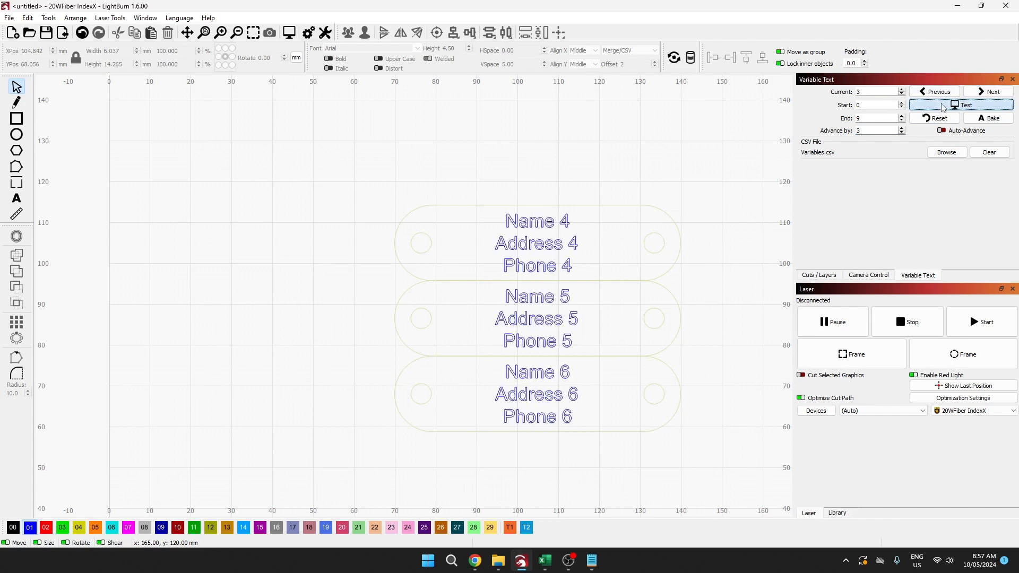
pyautogui.click(942, 106)
pyautogui.click(976, 93)
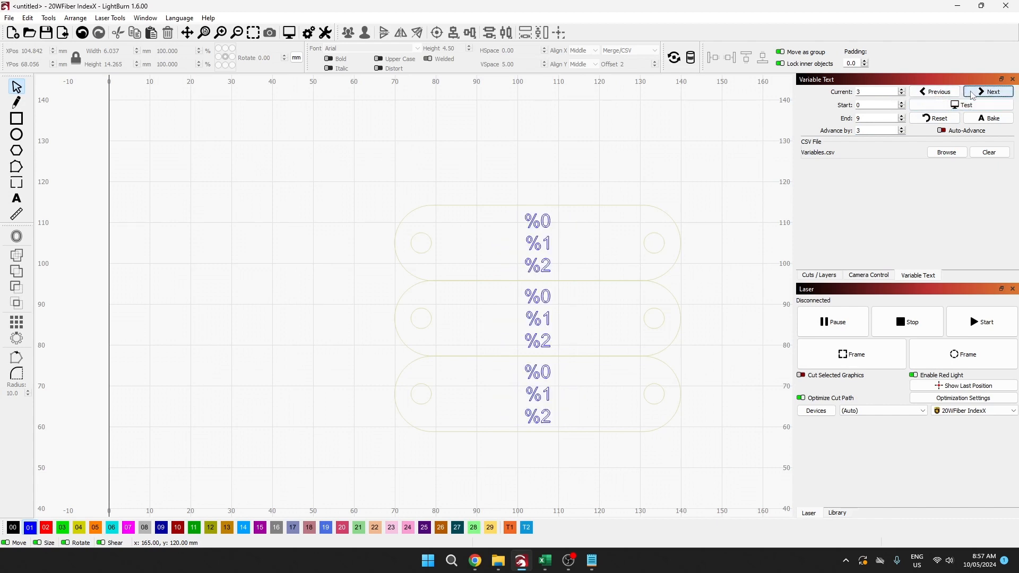
pyautogui.click(942, 106)
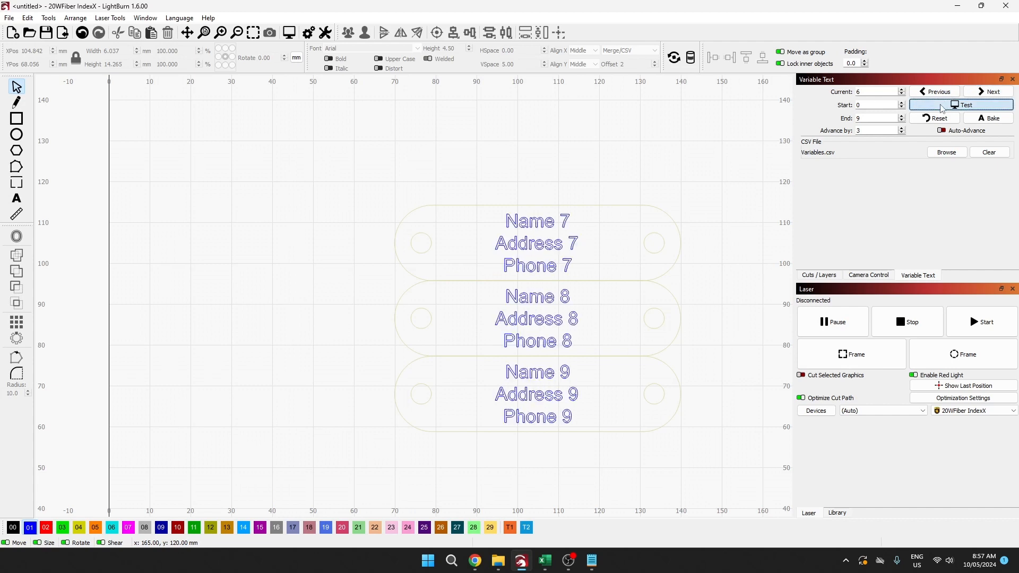
pyautogui.click(942, 106)
pyautogui.click(979, 93)
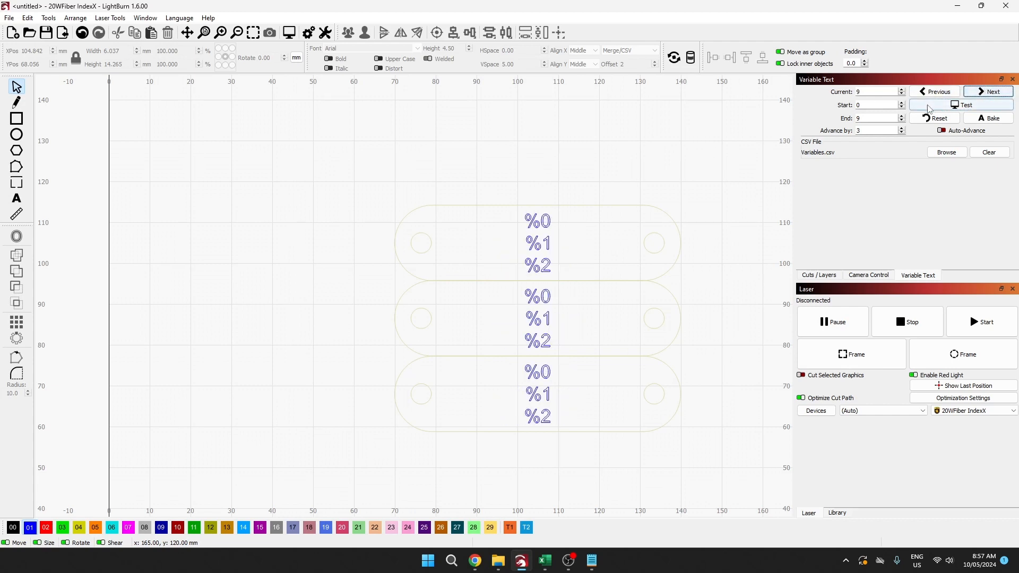
pyautogui.click(937, 107)
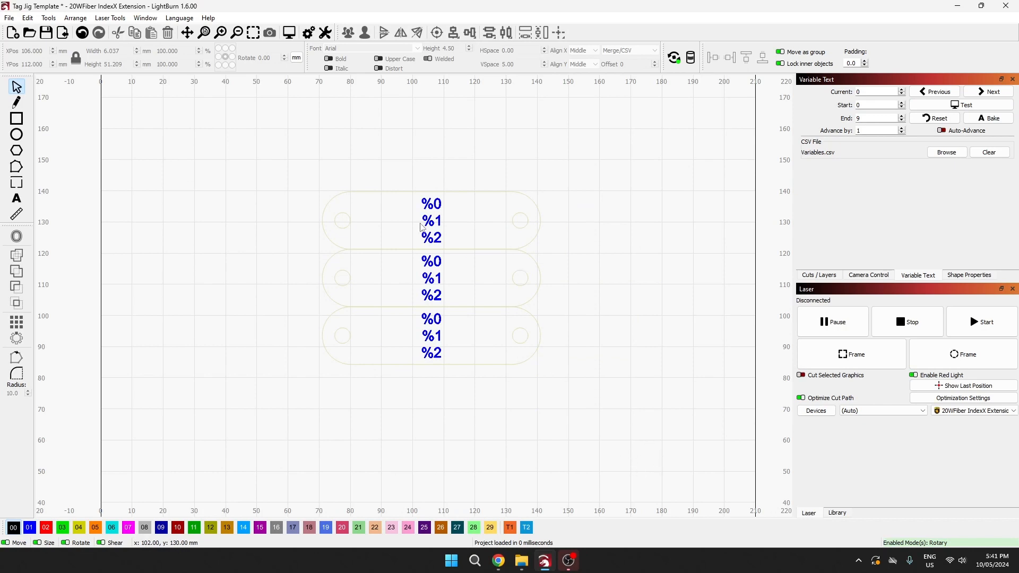
# - Preview the merge in the Tag Jig Template project and show the shape properties of the top tag's text
pyautogui.click(939, 108)
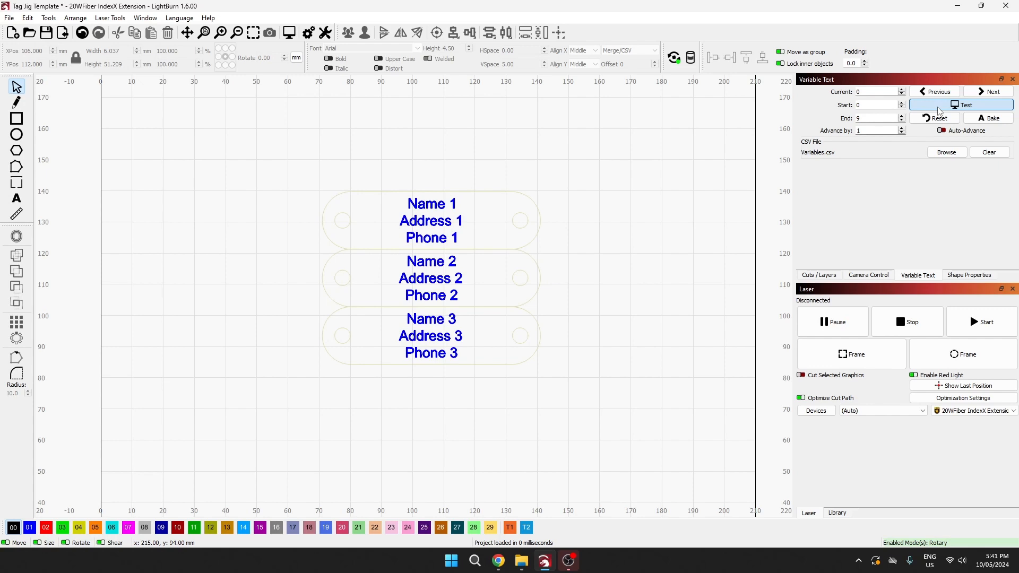
pyautogui.click(939, 109)
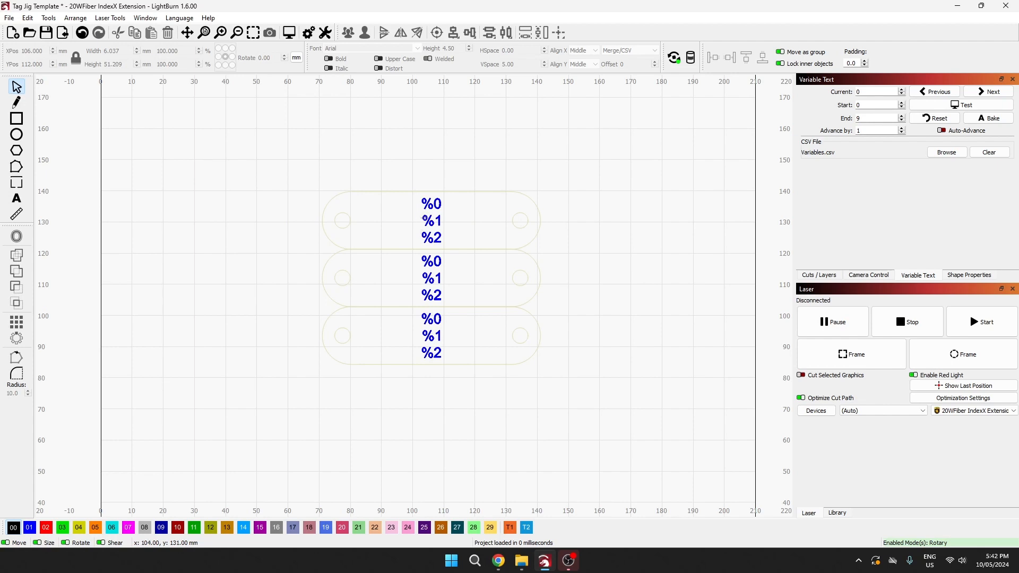
pyautogui.rightClick(428, 222)
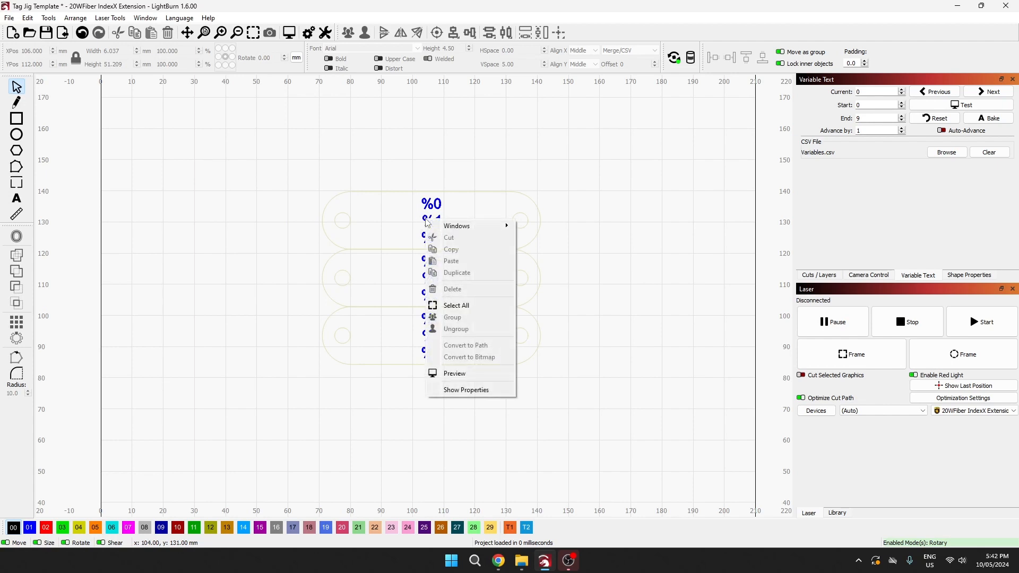
pyautogui.click(470, 391)
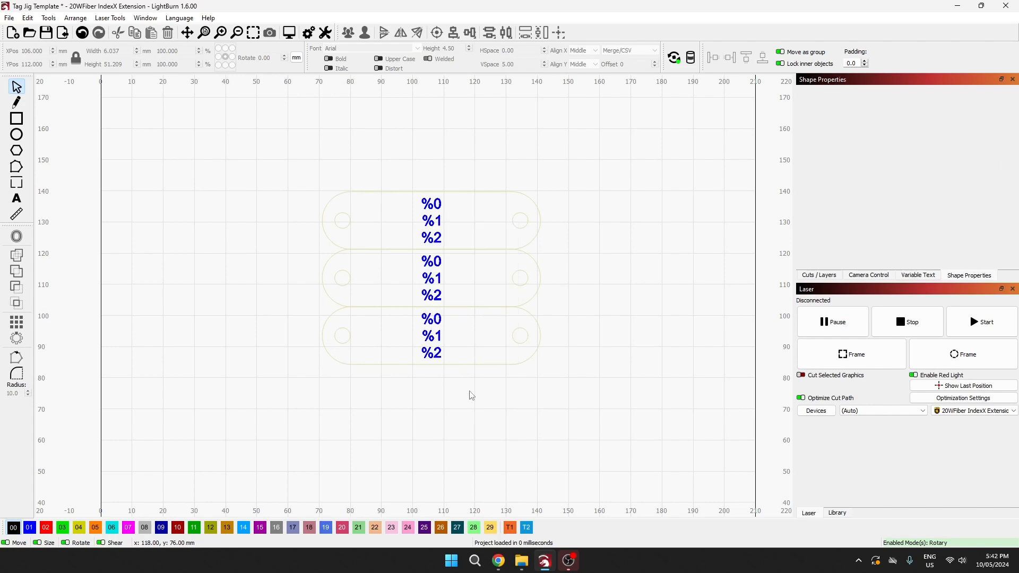
pyautogui.click(427, 233)
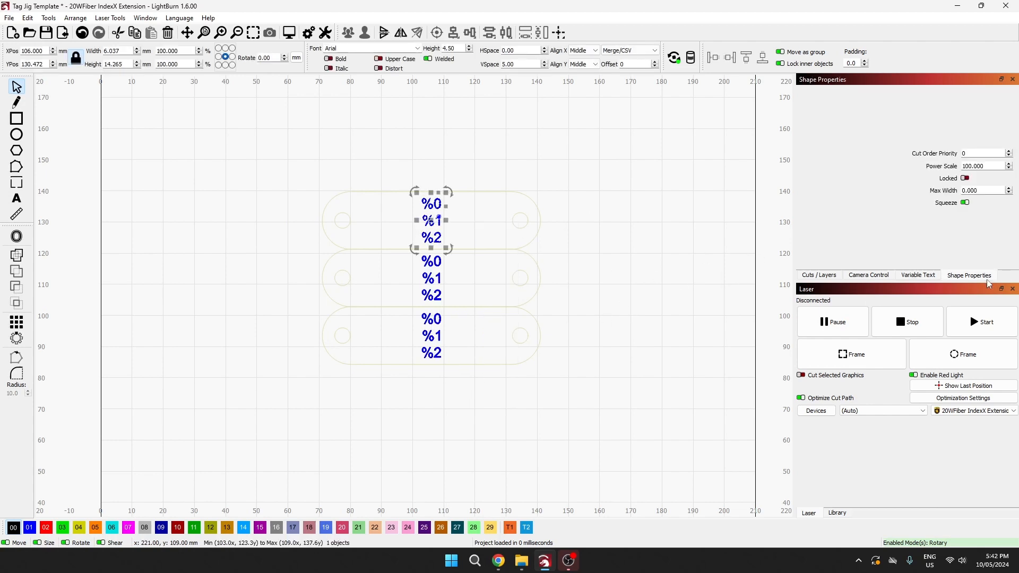
pyautogui.click(141, 20)
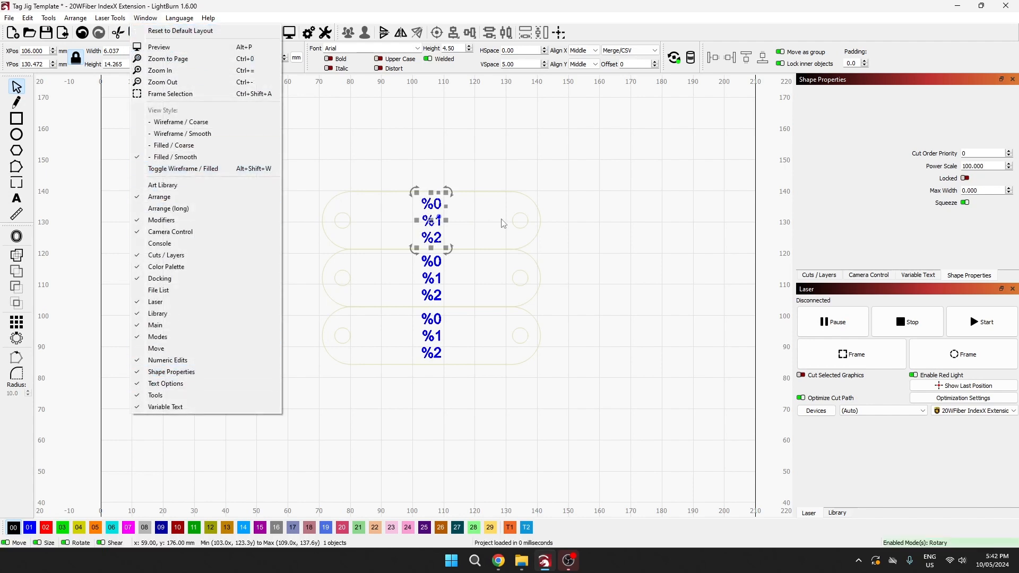
pyautogui.click(471, 234)
pyautogui.click(442, 222)
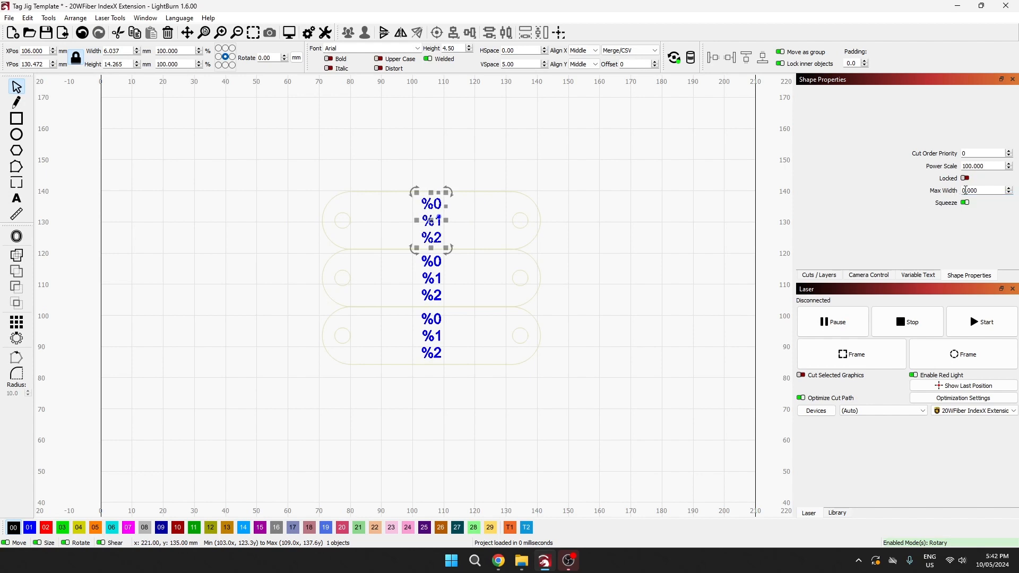
# - Set the top tag text's maximum width to 45 mm, reduce it to 15 mm, and preview the merged tags
pyautogui.moveTo(966, 190); pyautogui.dragTo(955, 194)
pyautogui.write('45')
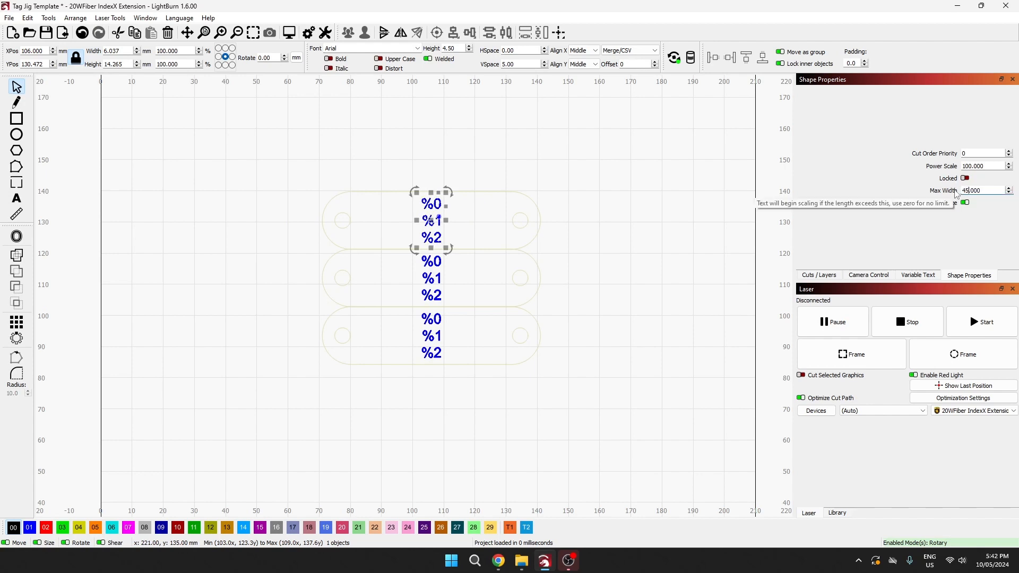
pyautogui.moveTo(967, 190); pyautogui.dragTo(963, 191)
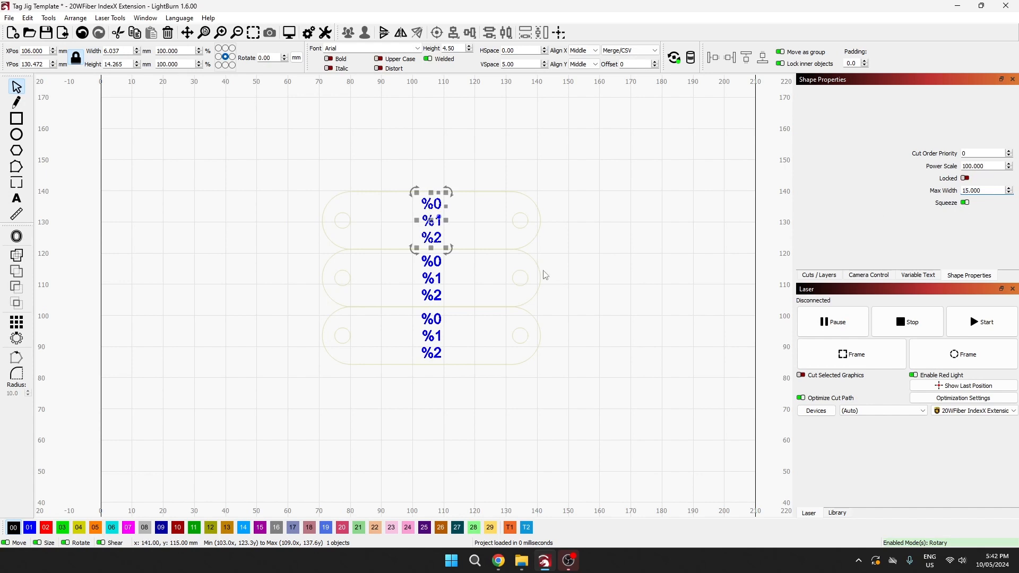
pyautogui.click(924, 275)
pyautogui.click(972, 108)
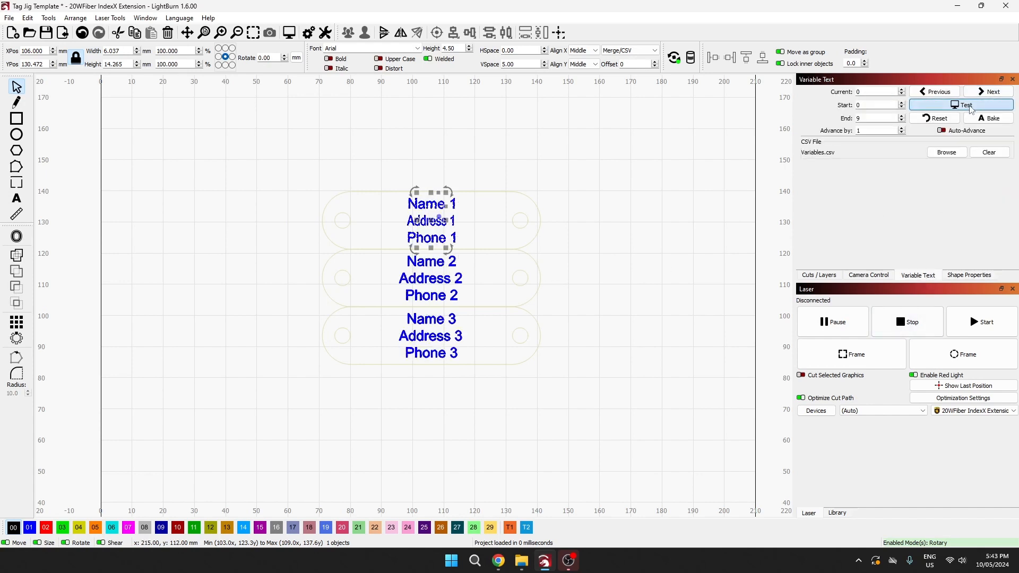
pyautogui.click(971, 108)
pyautogui.click(646, 179)
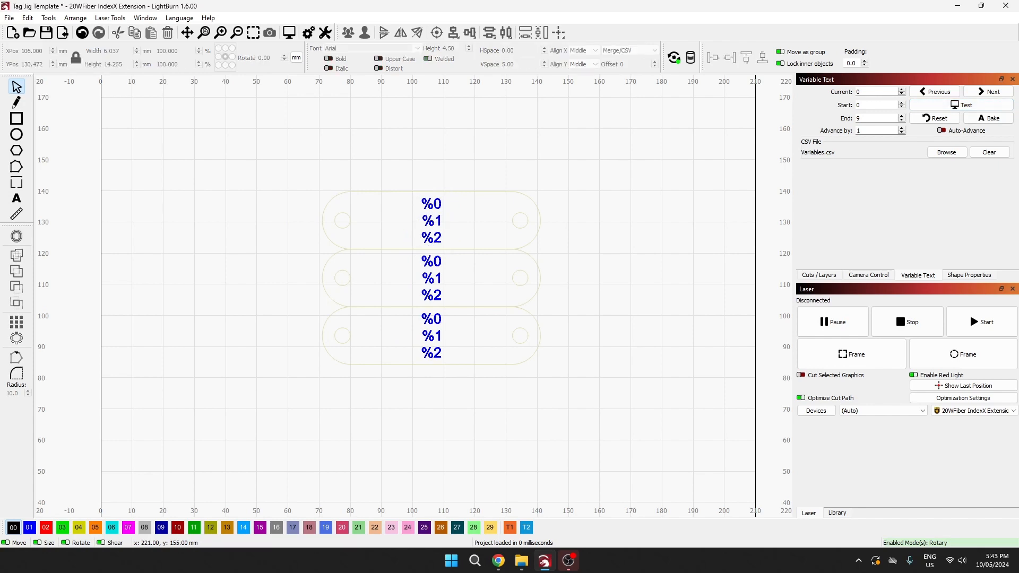
pyautogui.click(981, 109)
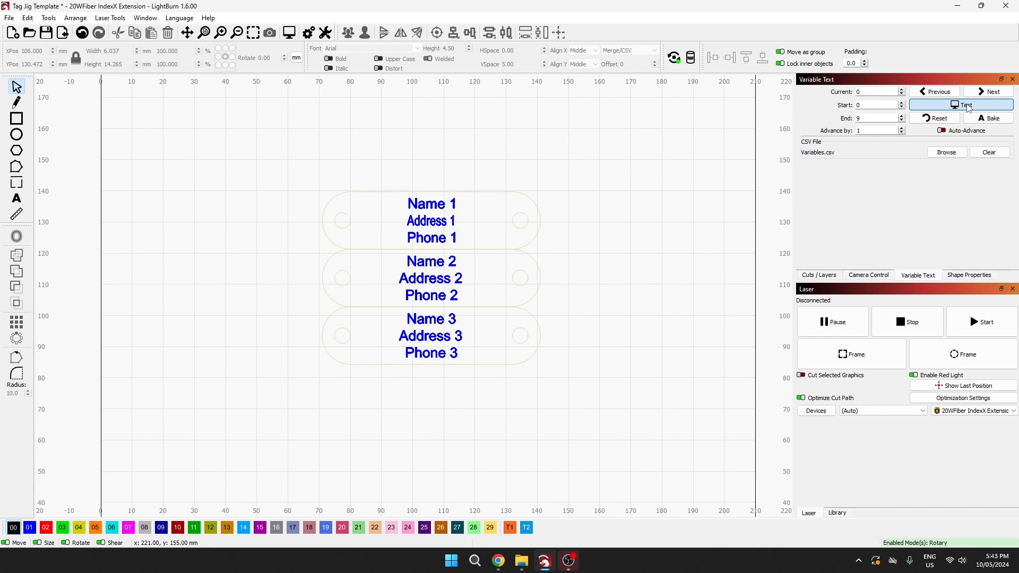
pyautogui.click(968, 108)
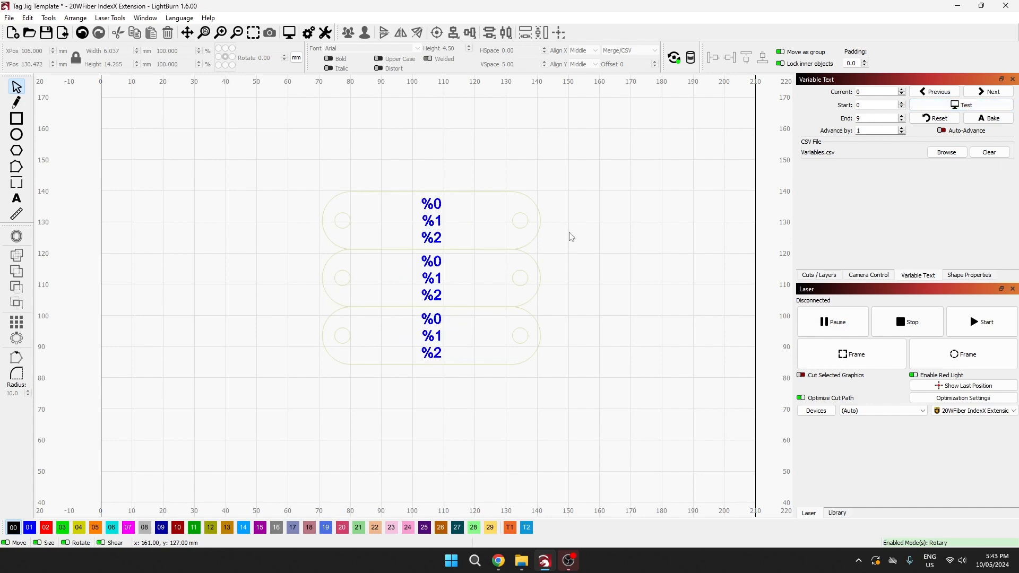
# - Turn off Squeeze for the top tag's text so it scales in both directions, and preview the merge
pyautogui.click(431, 205)
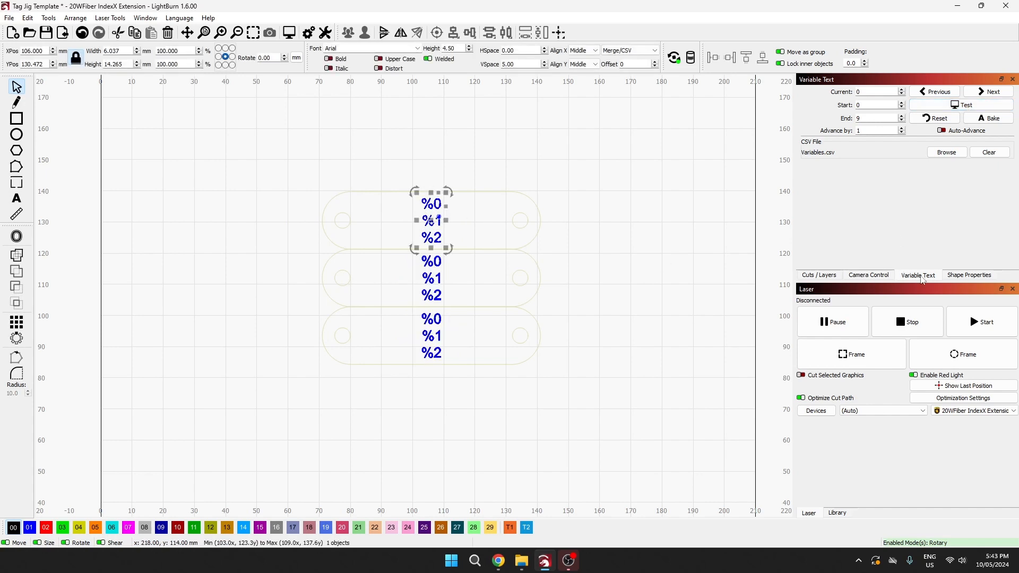
pyautogui.click(966, 276)
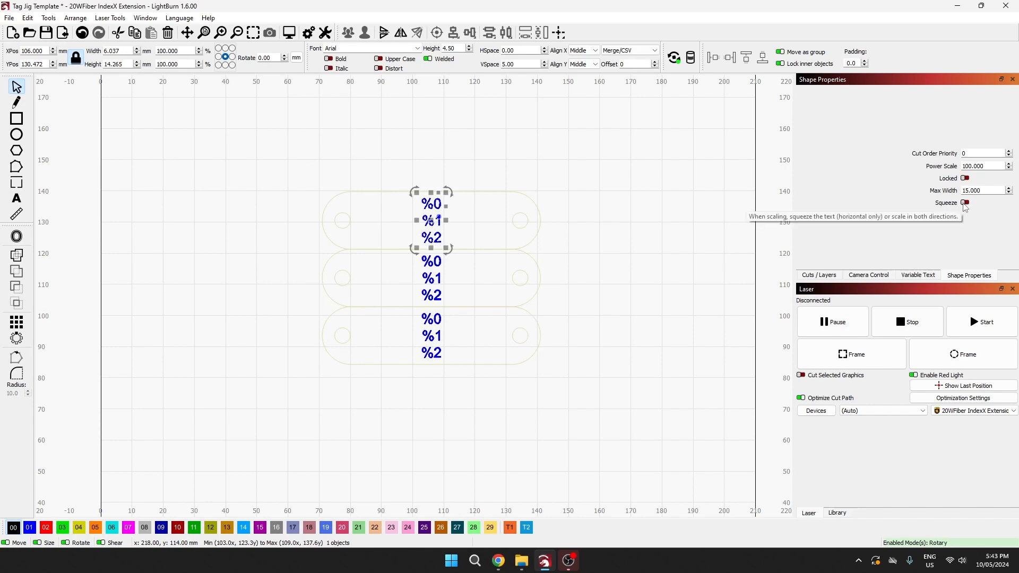
pyautogui.click(916, 276)
pyautogui.click(965, 107)
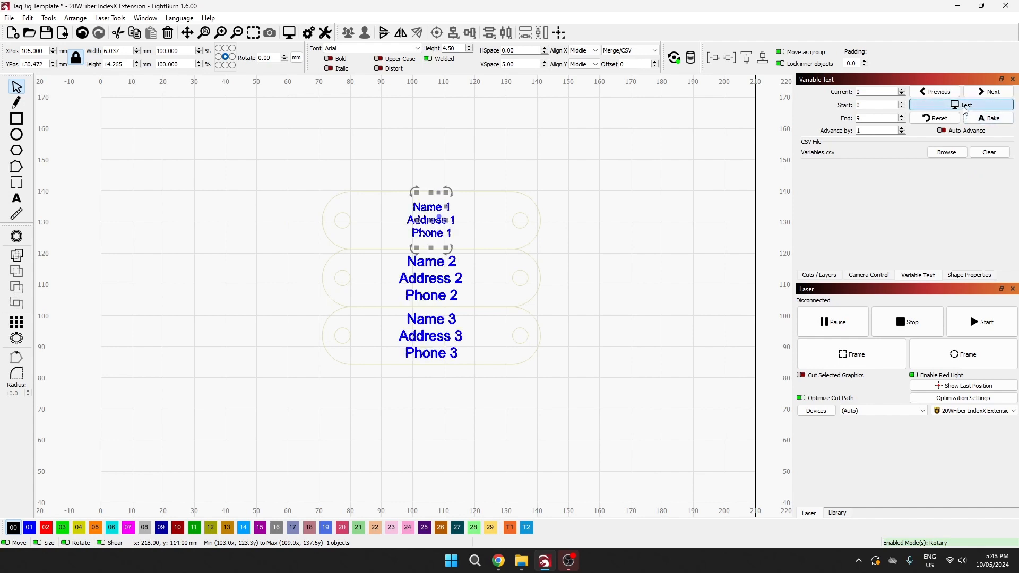
# - Deselect the top tag's text and toggle the merge preview to compare its scaled text with the other two tags
pyautogui.click(964, 107)
pyautogui.click(646, 201)
pyautogui.click(982, 108)
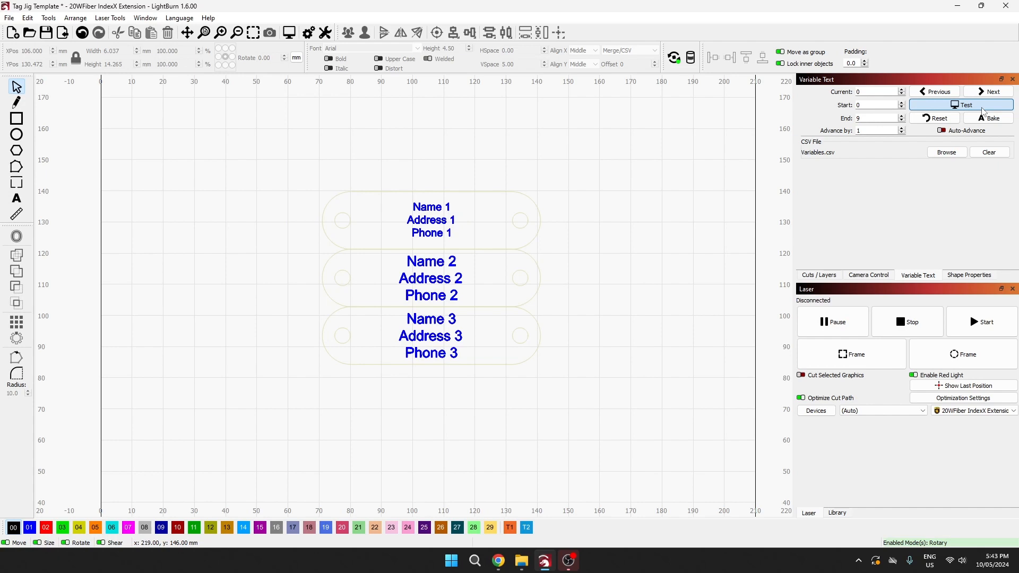
pyautogui.click(982, 109)
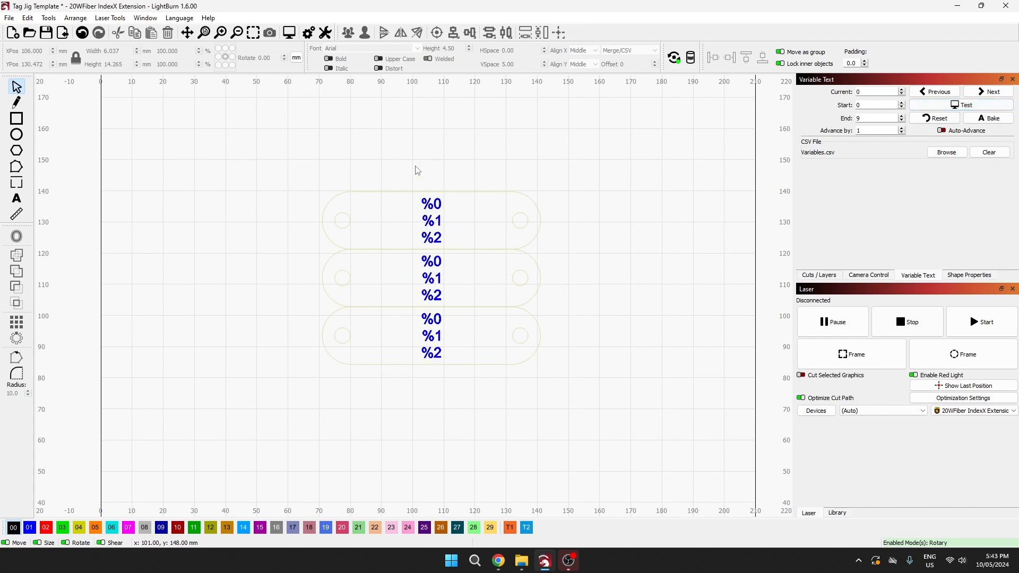
# - Set the maximum width to 15 mm with Squeeze off for the text on all three tags, and preview the merge
pyautogui.moveTo(379, 150); pyautogui.dragTo(453, 405)
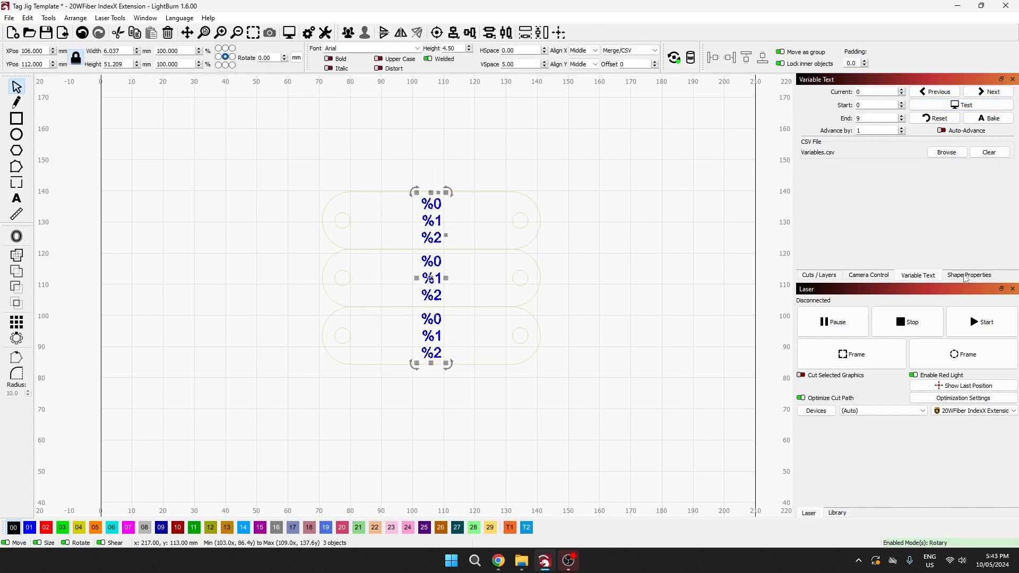
pyautogui.click(969, 275)
pyautogui.doubleClick(972, 190)
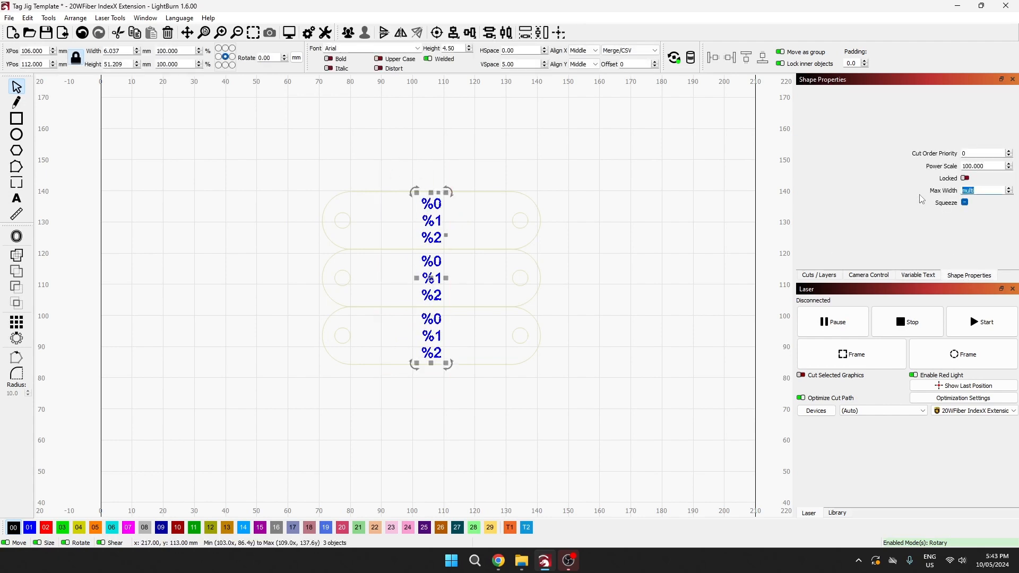
pyautogui.write('15')
pyautogui.press('Return')
pyautogui.click(919, 275)
pyautogui.click(587, 259)
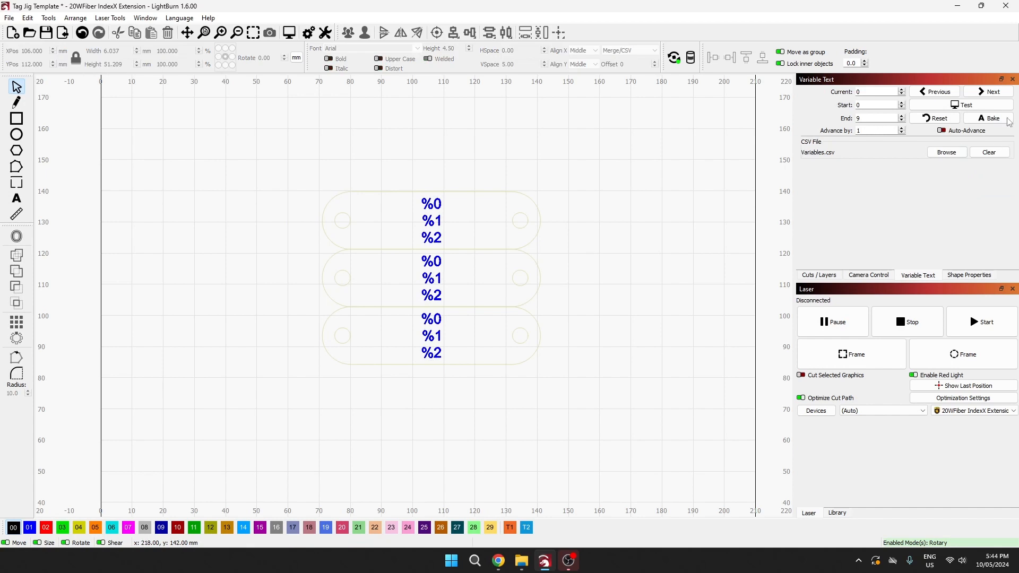
pyautogui.click(968, 105)
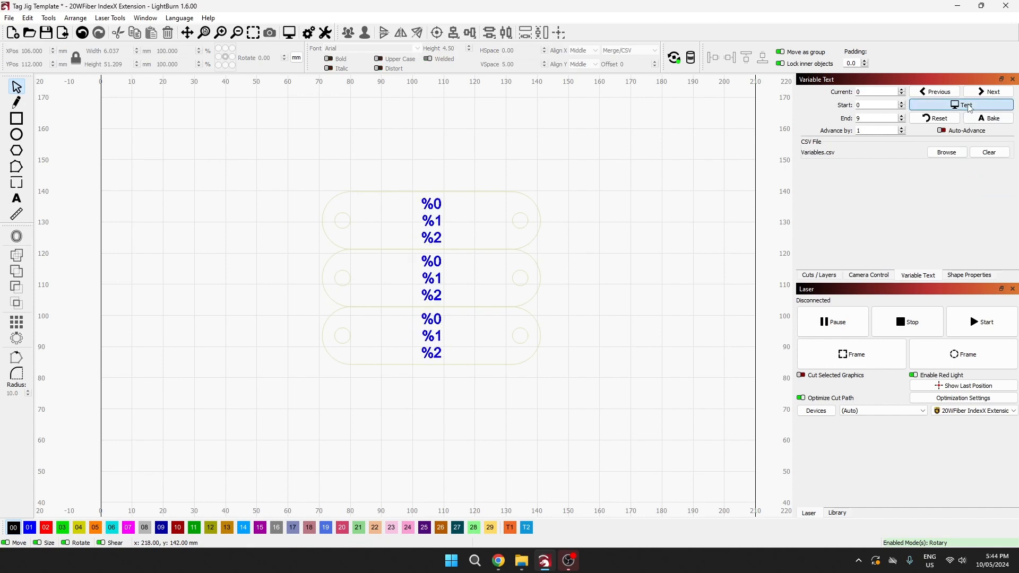
pyautogui.click(969, 108)
pyautogui.click(969, 108)
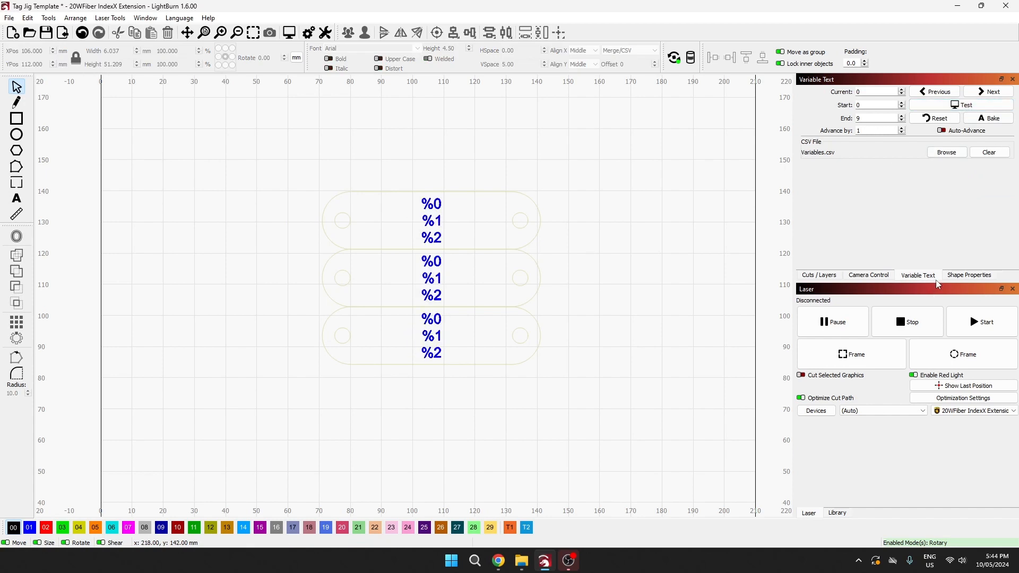
# - Set the maximum width of the text on all three tags to 45 mm and preview the merged tags
pyautogui.click(963, 275)
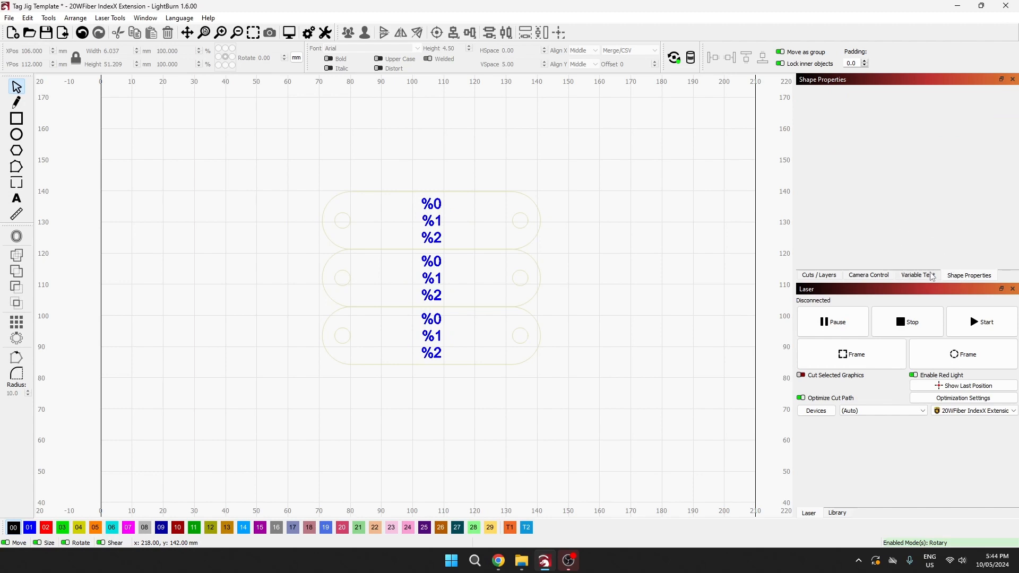
pyautogui.moveTo(396, 140); pyautogui.dragTo(477, 494)
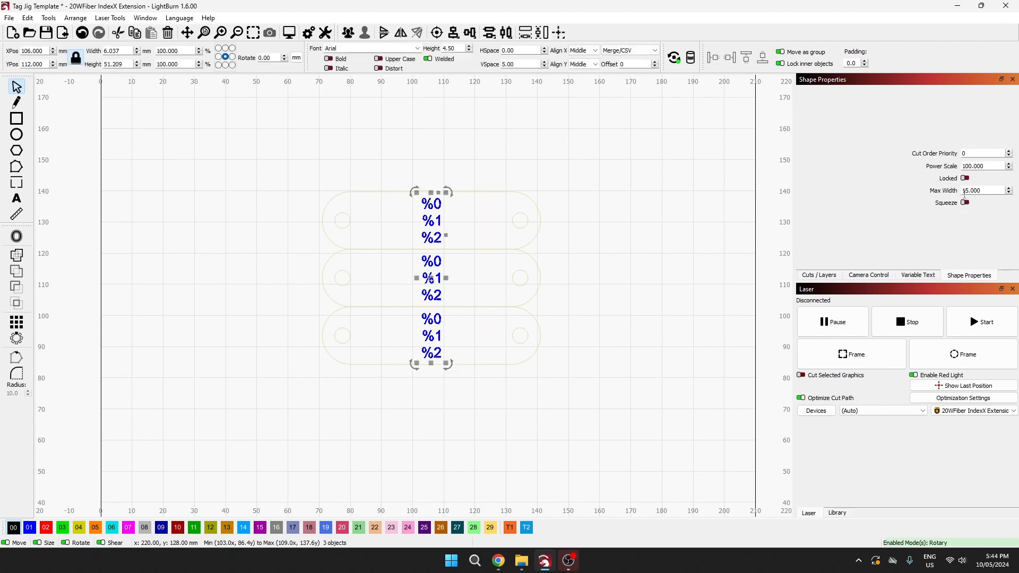
pyautogui.moveTo(970, 190); pyautogui.dragTo(944, 192)
pyautogui.write('45')
pyautogui.click(631, 277)
pyautogui.click(907, 277)
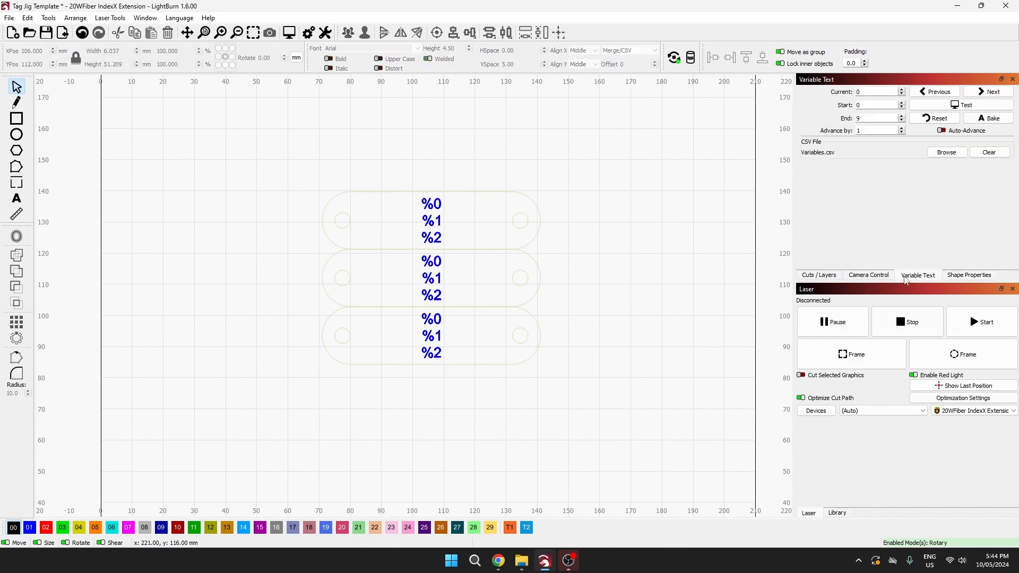
pyautogui.click(974, 106)
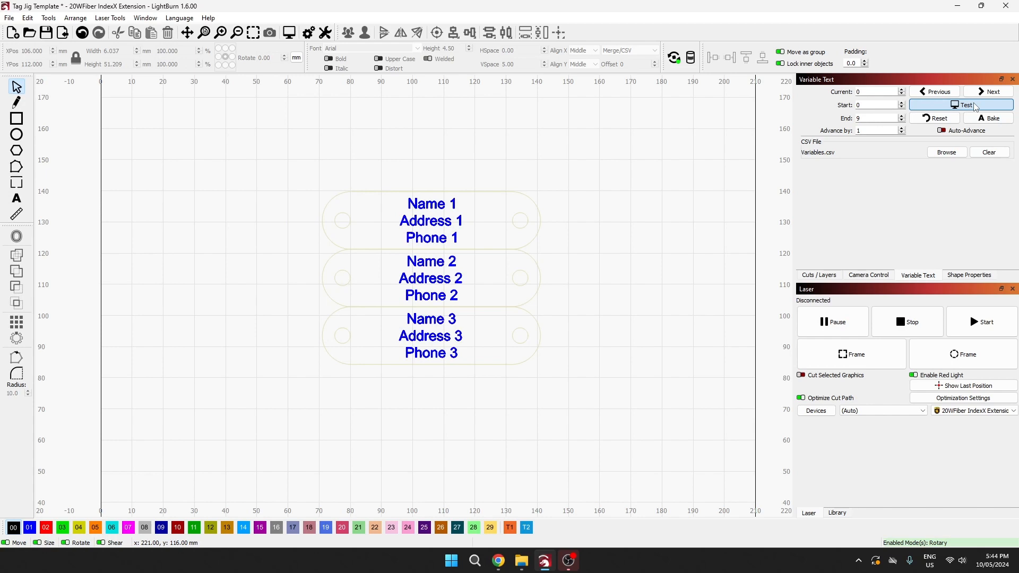
pyautogui.click(975, 106)
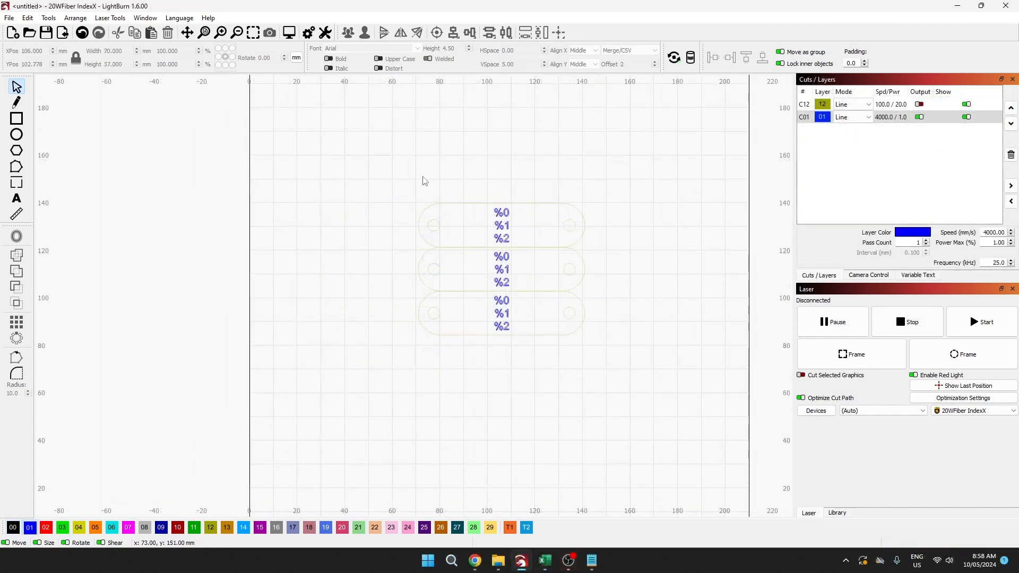
# - In the untitled tag project, step the variable text back to current value 0 and preview the merged tags
pyautogui.click(924, 275)
pyautogui.click(927, 94)
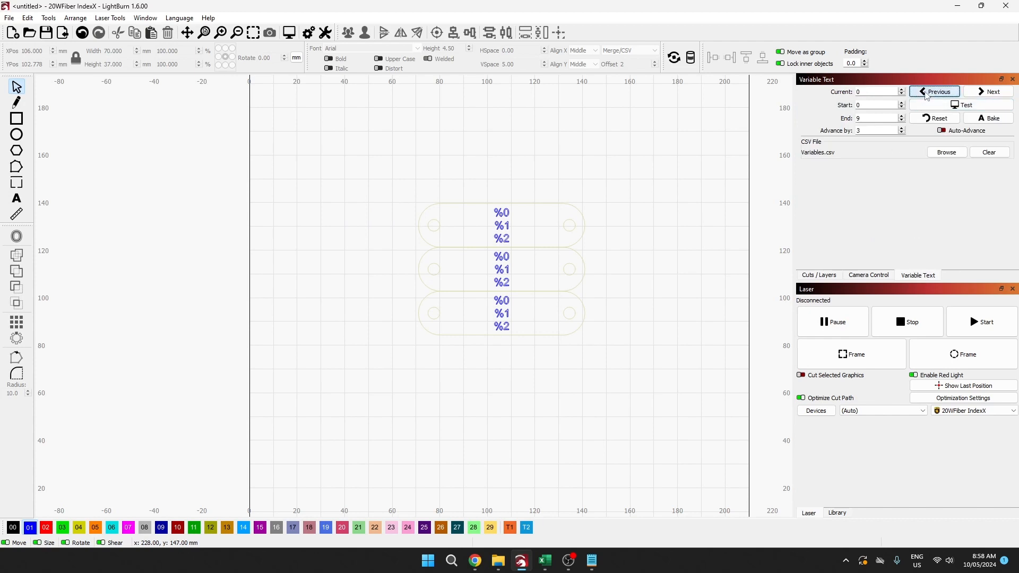
pyautogui.click(955, 105)
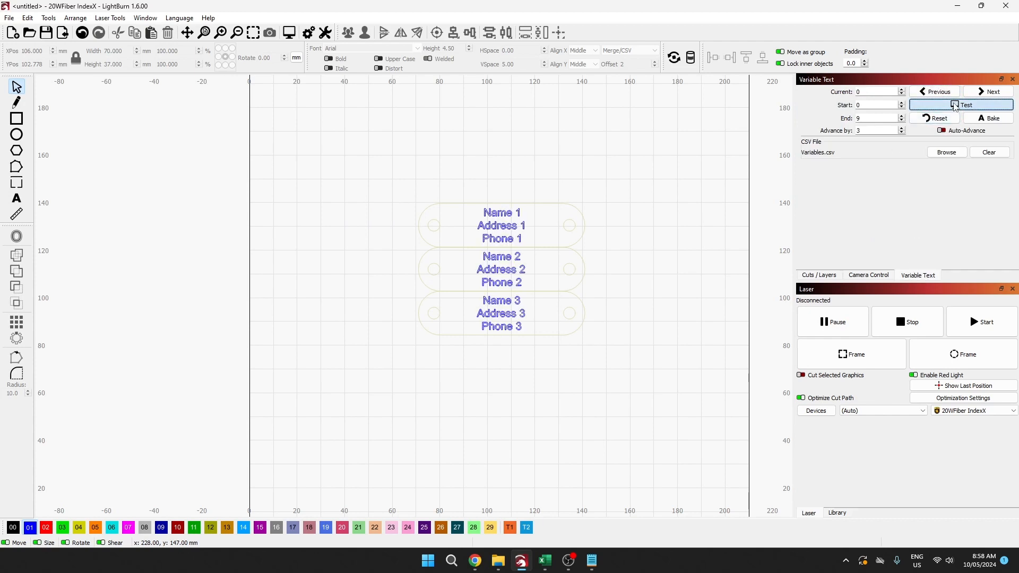
pyautogui.click(956, 106)
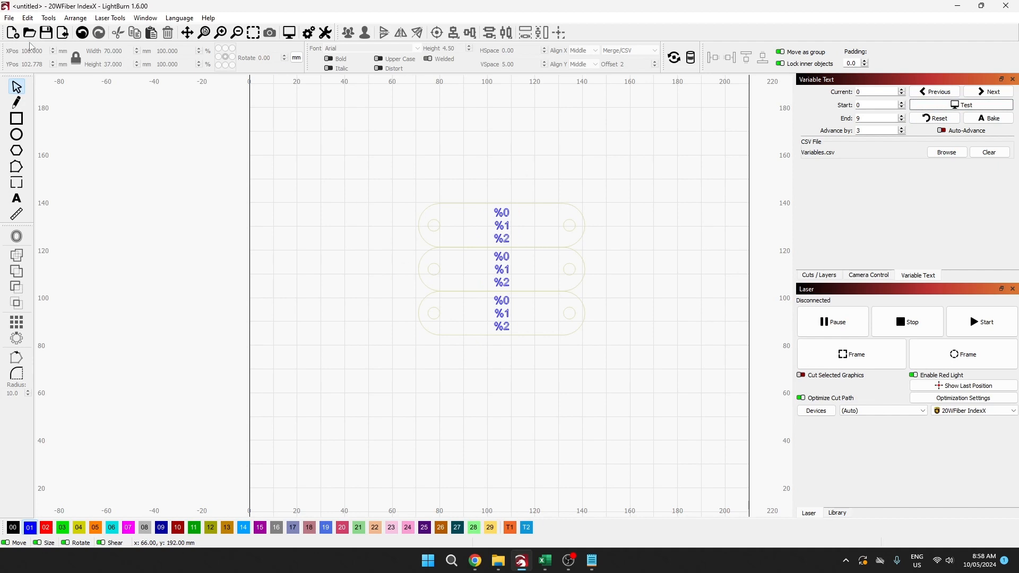
# - Save the project as Tag Jig Template in the LightBurn Demo folder
pyautogui.click(9, 18)
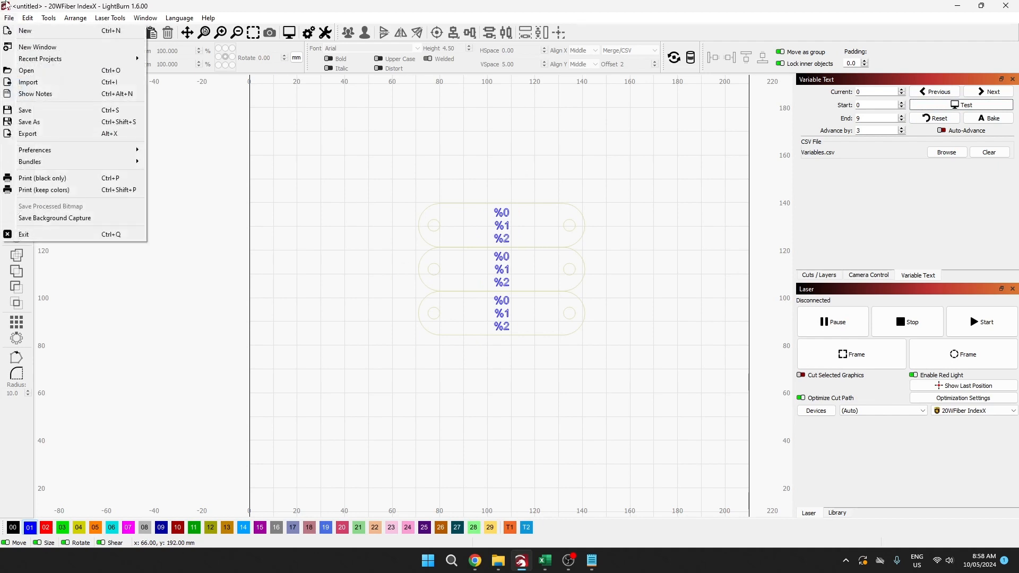
pyautogui.click(56, 124)
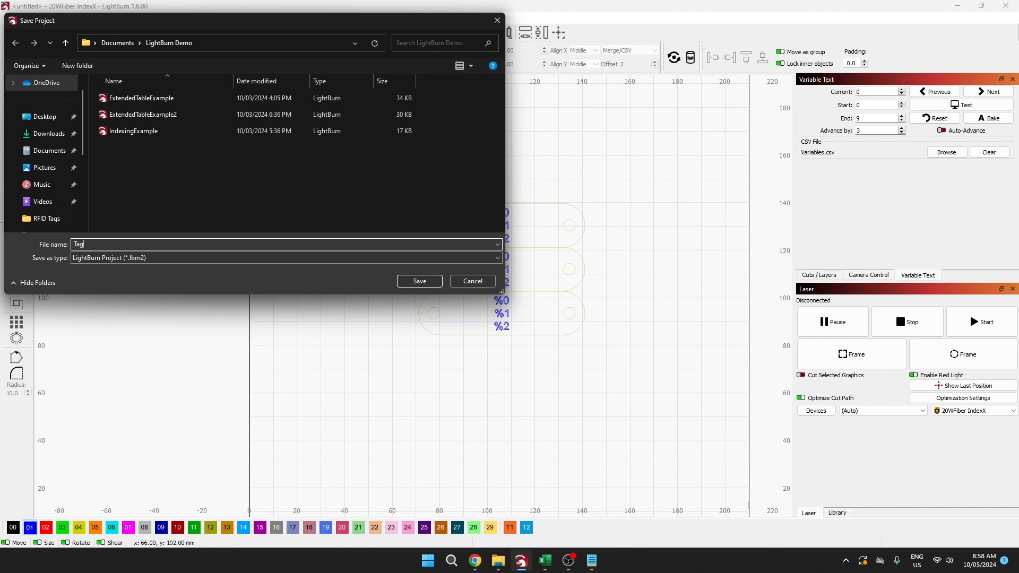
pyautogui.write('Tag Jig Template')
pyautogui.click(405, 285)
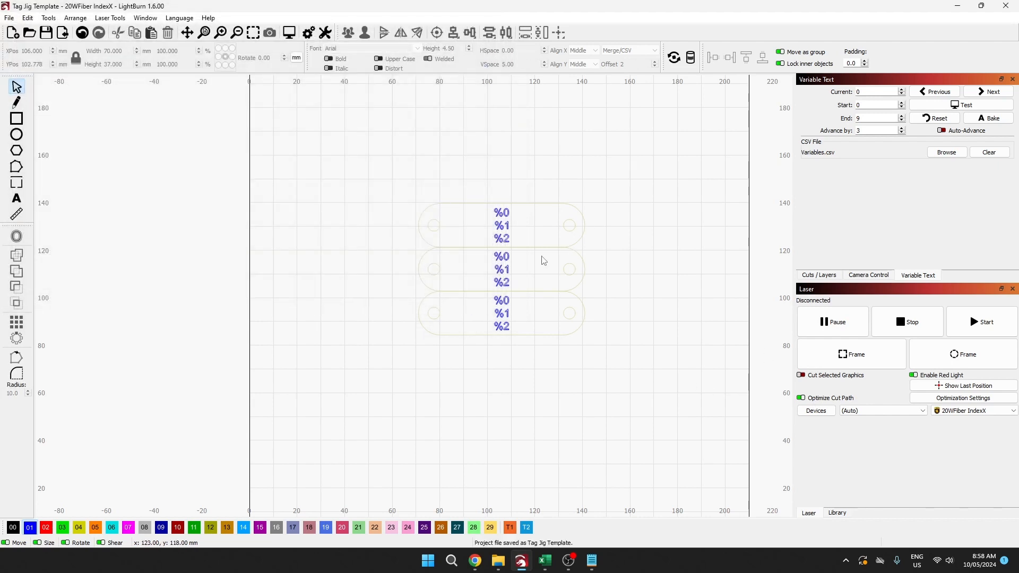
# - Inspect the variable text on the three template tags and preview the merged records
pyautogui.scroll(-2, 453, 238)
pyautogui.scroll(2, 482, 261)
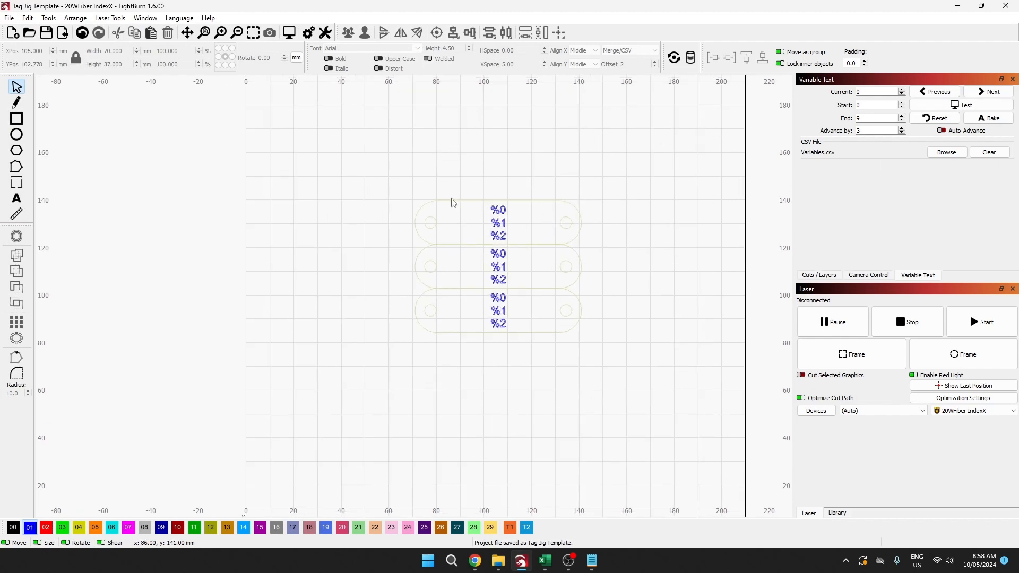
pyautogui.moveTo(466, 172); pyautogui.dragTo(540, 355)
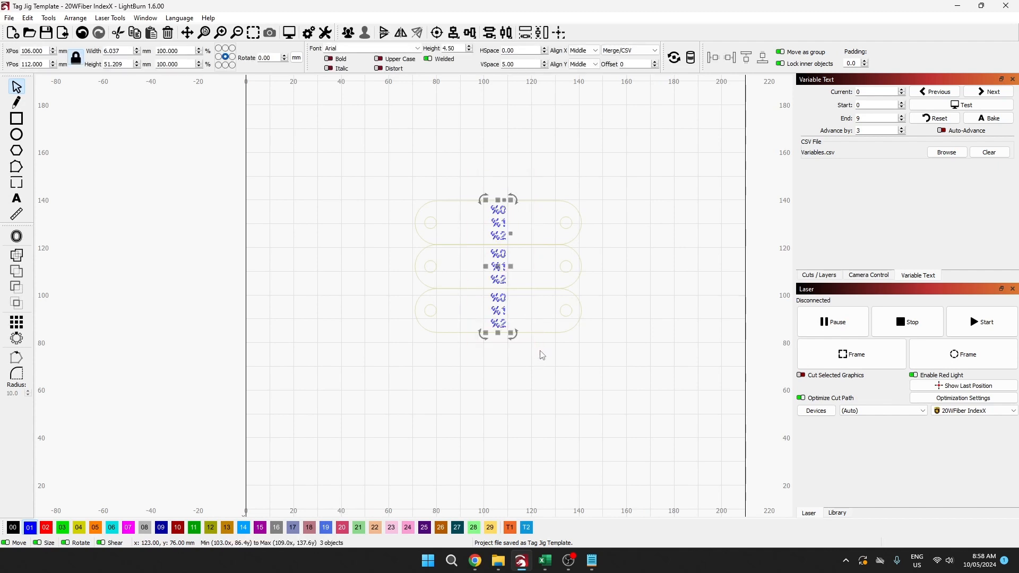
pyautogui.click(608, 284)
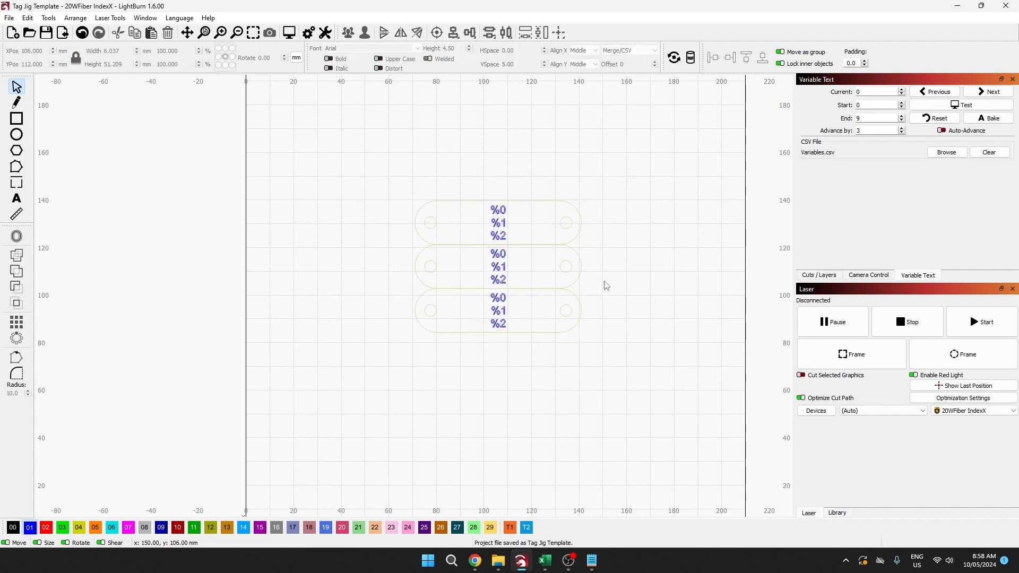
pyautogui.click(957, 106)
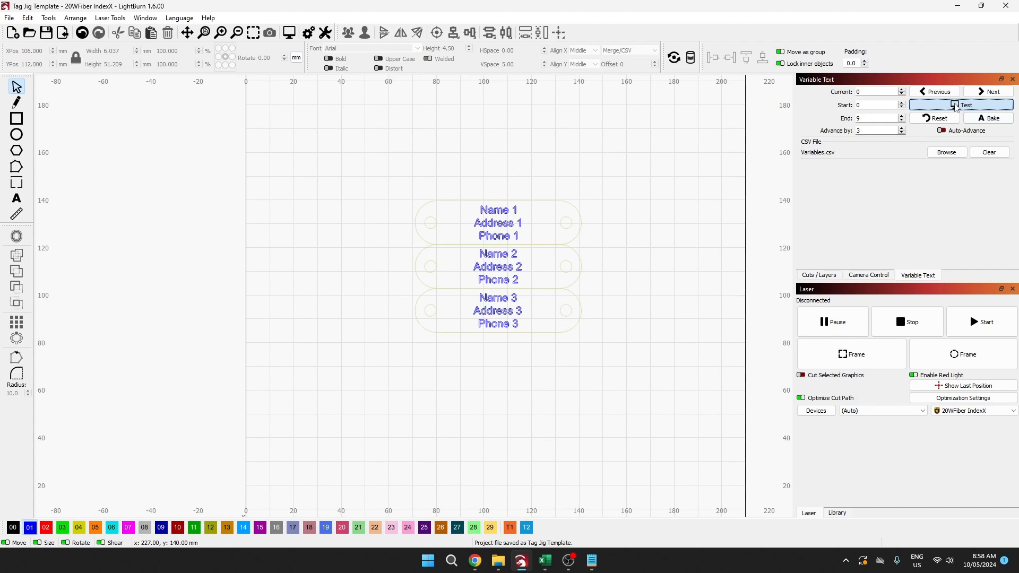
pyautogui.click(957, 105)
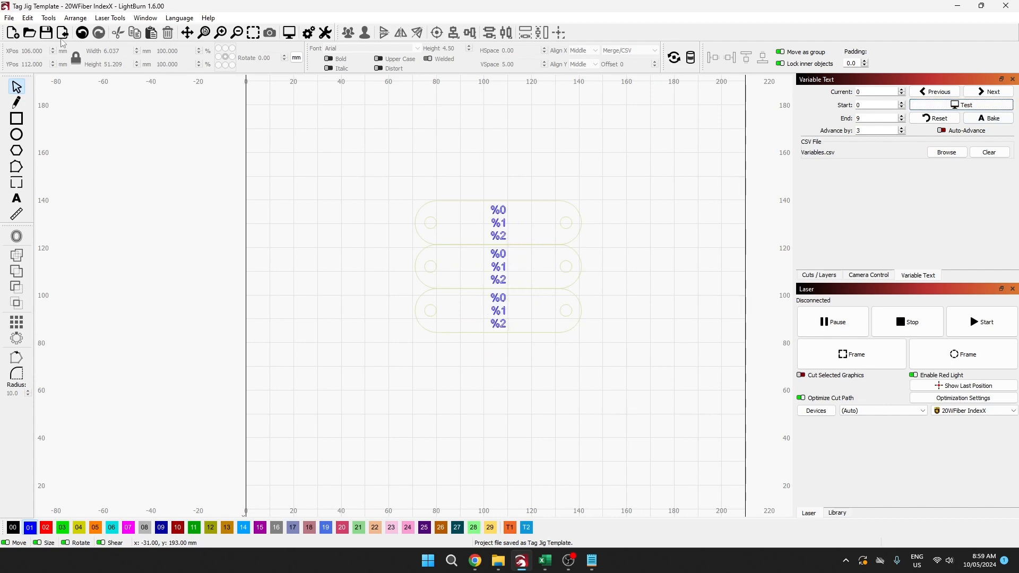
# - Save a copy of the template project under the name Tag Jig MARKING
pyautogui.click(10, 18)
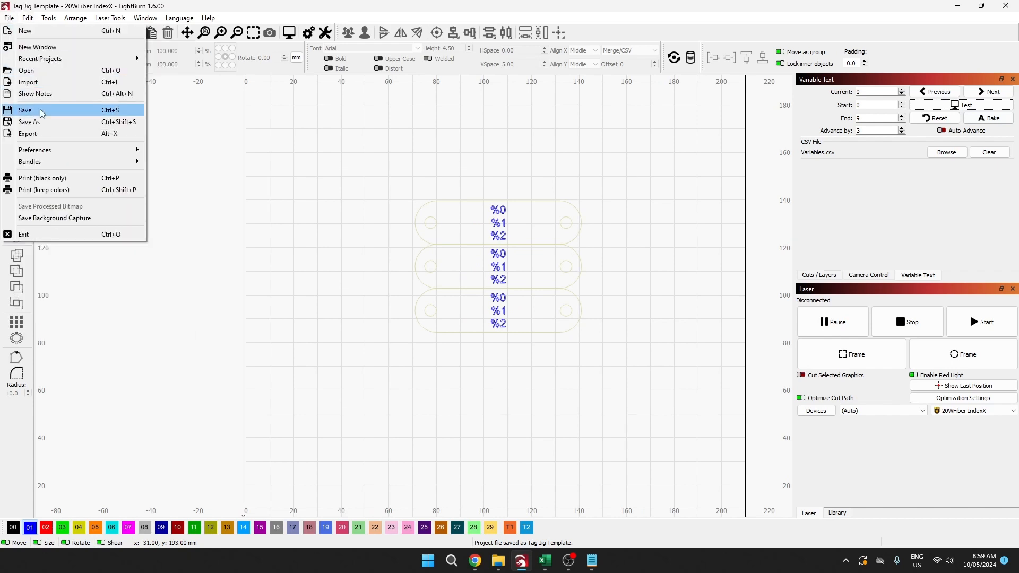
pyautogui.click(59, 122)
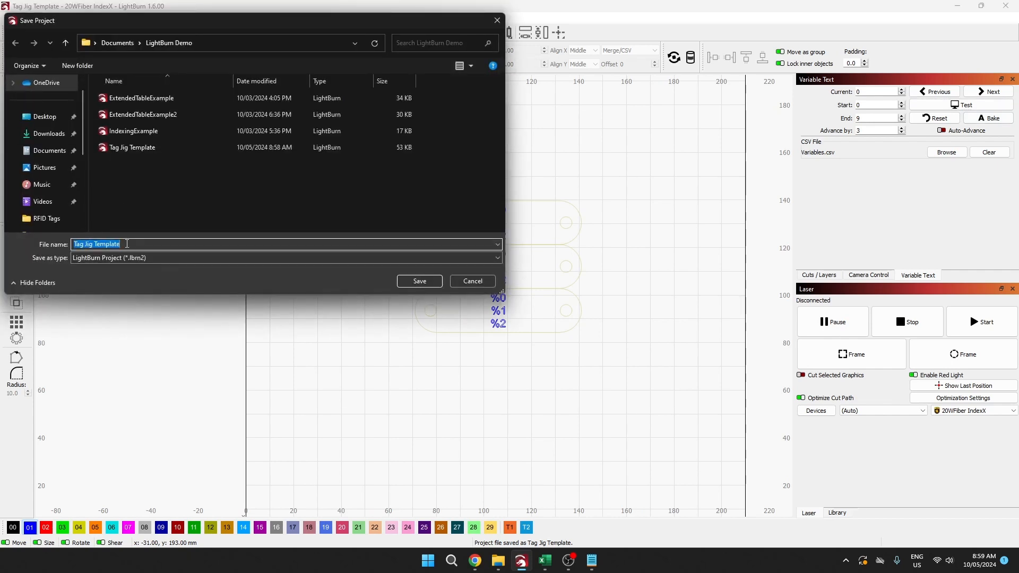
pyautogui.click(105, 244)
pyautogui.moveTo(97, 246); pyautogui.dragTo(132, 244)
pyautogui.press('BackSpace')
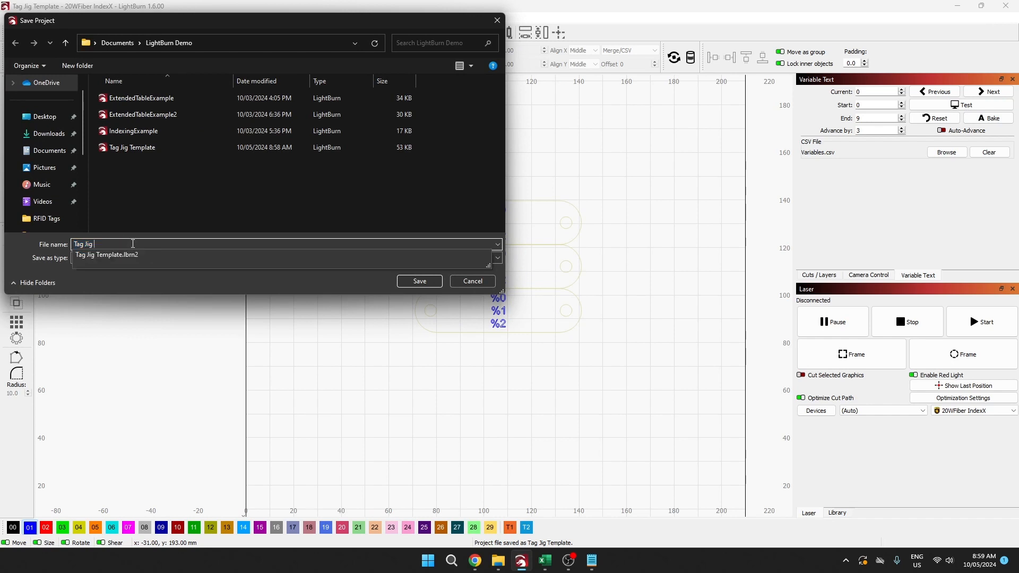
pyautogui.write('MARKING')
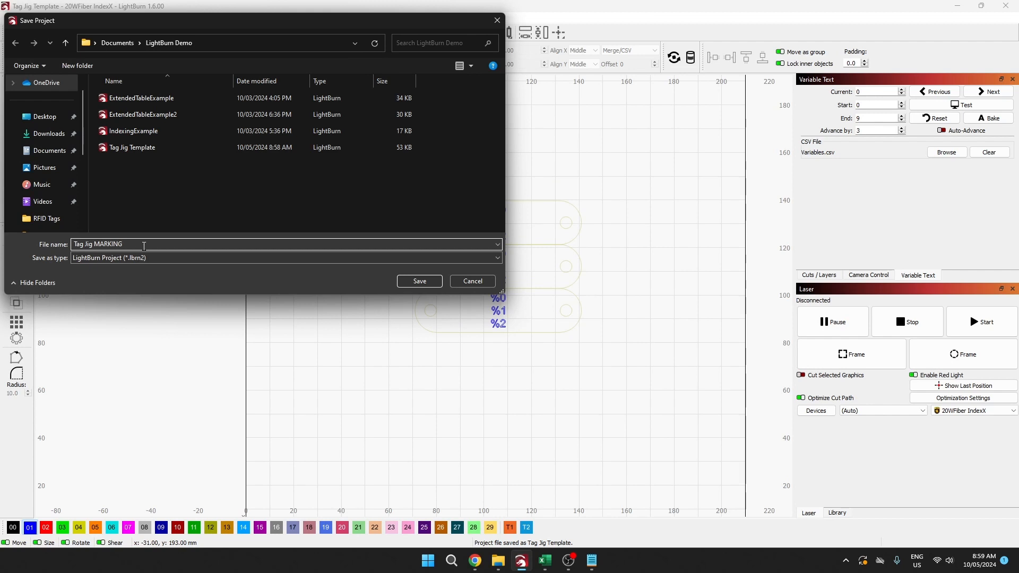
pyautogui.click(419, 281)
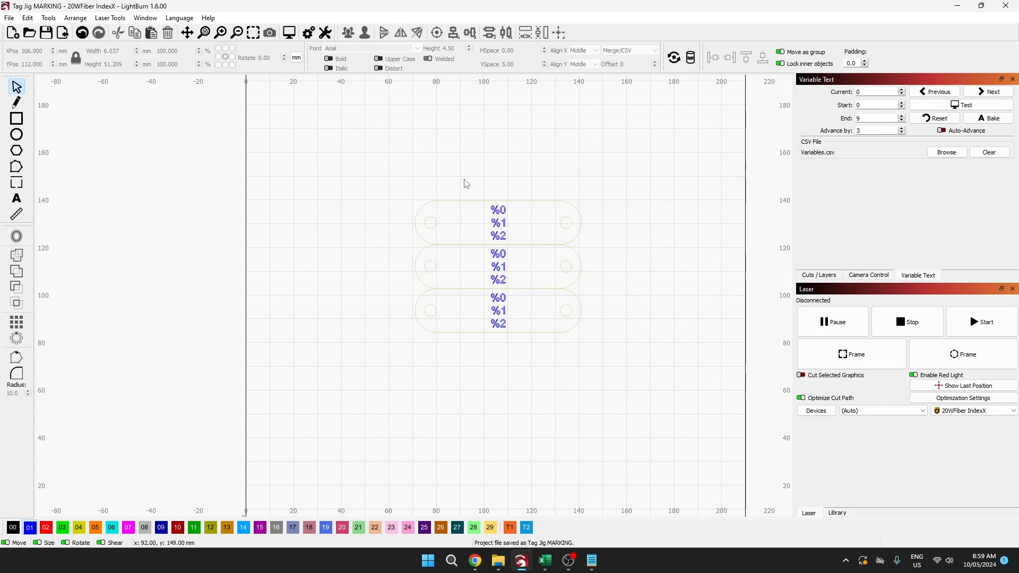
# - Advance the text on all three tags to current value 3, preview the merge, and bake it into normal text
pyautogui.moveTo(466, 184); pyautogui.dragTo(548, 353)
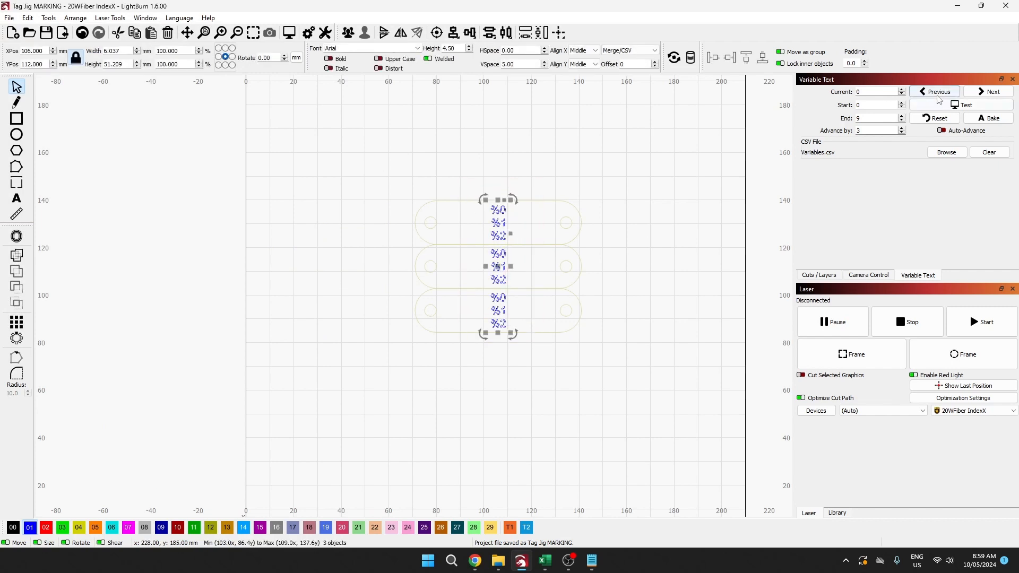
pyautogui.click(987, 92)
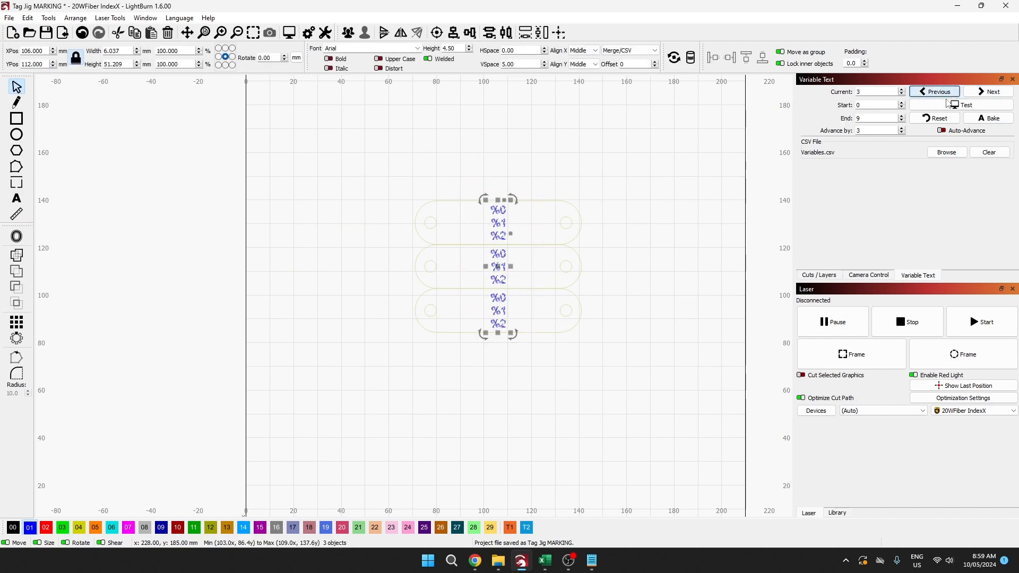
pyautogui.click(958, 109)
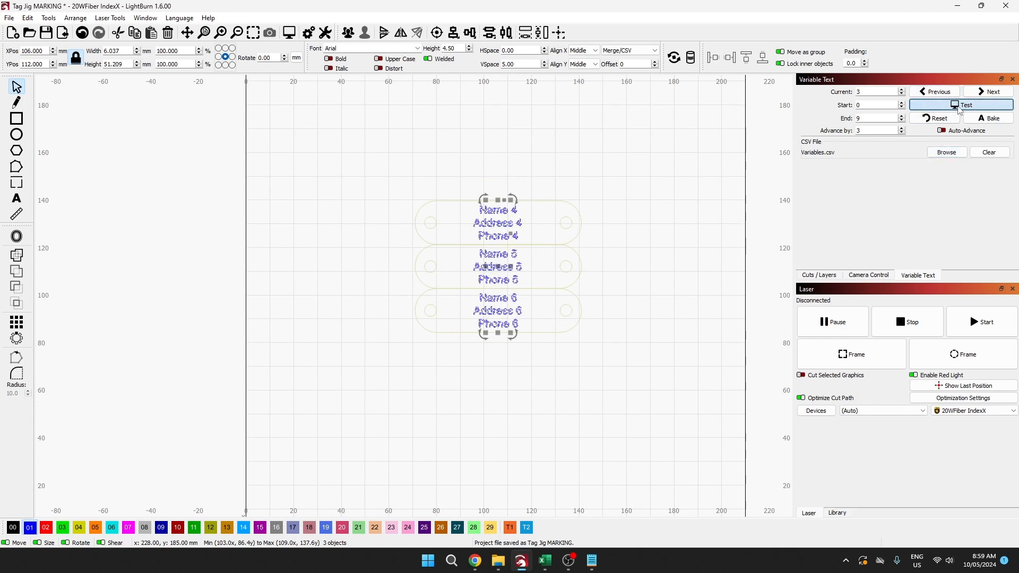
pyautogui.click(988, 117)
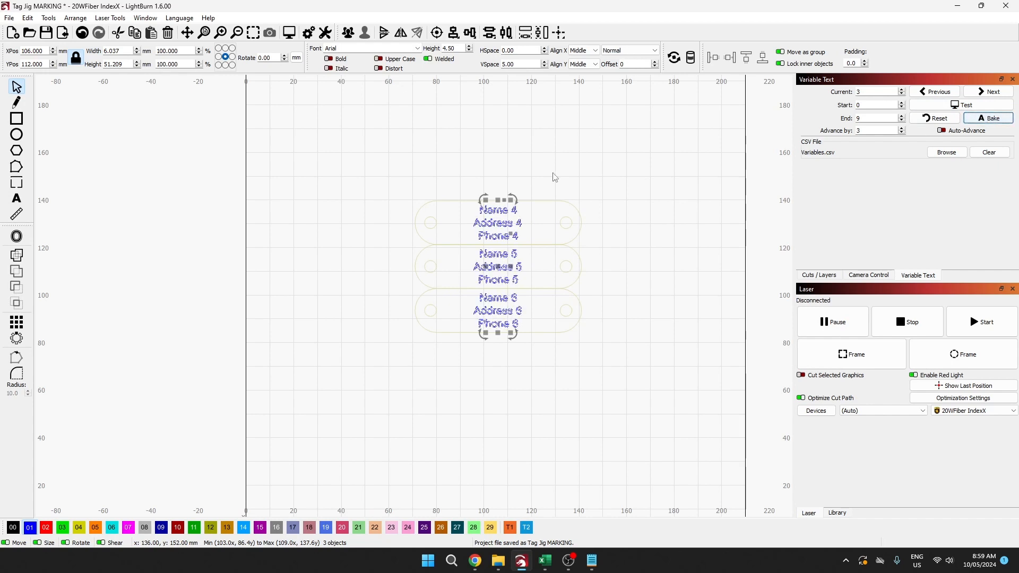
# - Check the baked text on the top and middle tags by selecting each one individually
pyautogui.click(444, 175)
pyautogui.scroll(2, 446, 186)
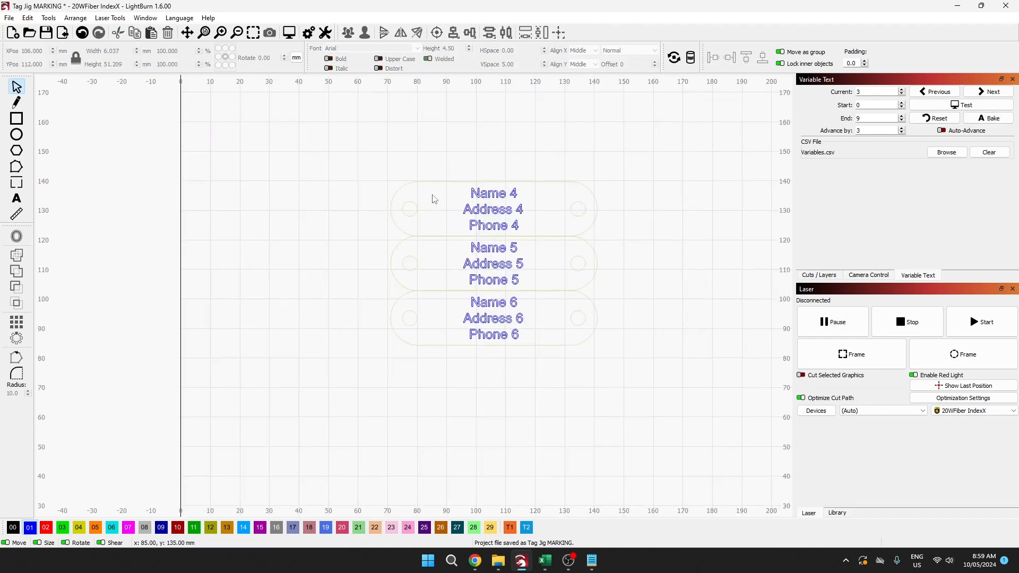
pyautogui.click(478, 196)
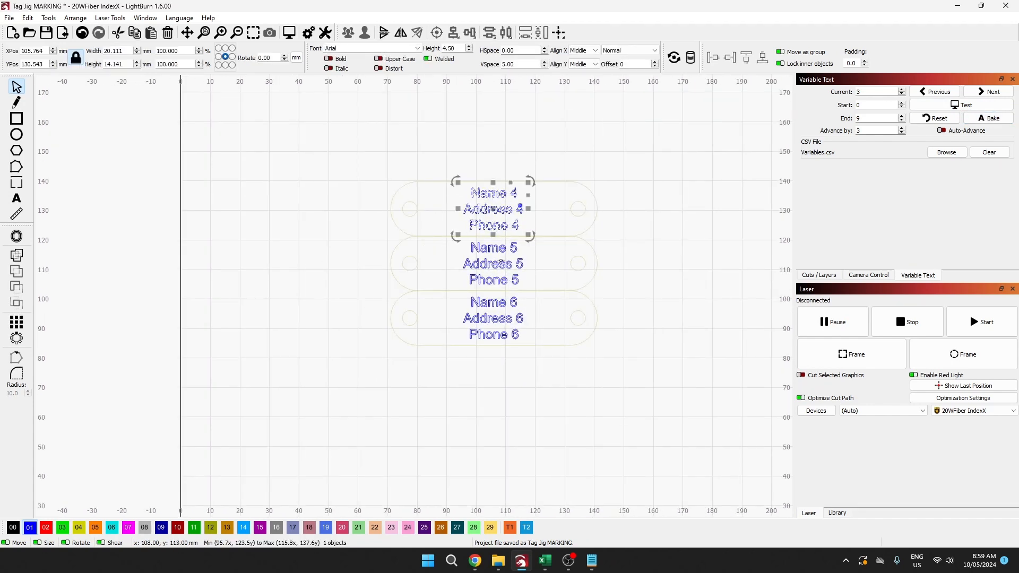
pyautogui.click(531, 259)
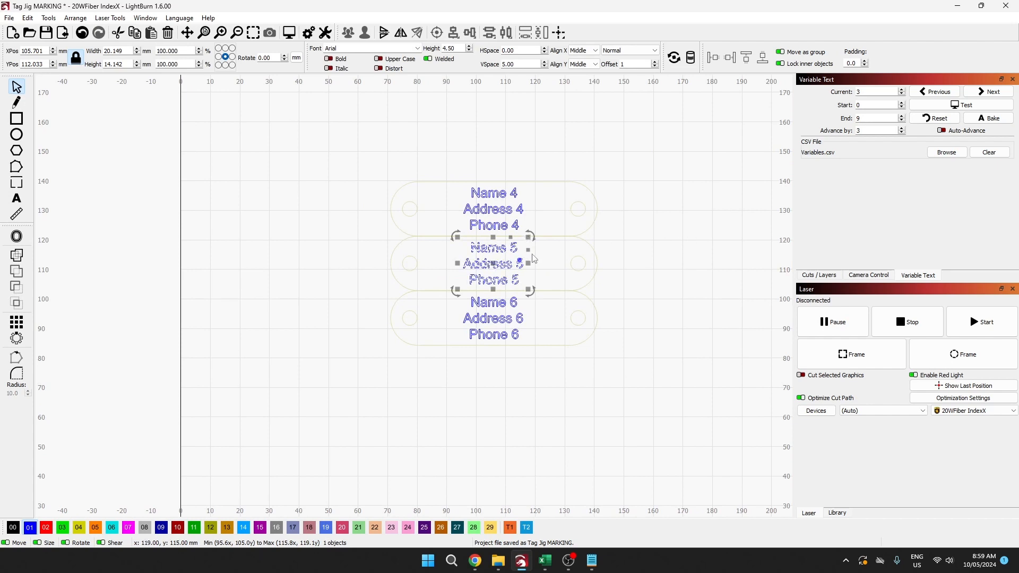
# - Stretch the middle tag's baked text horizontally to about 34.5 mm wide and widen the bottom tag's text by a smaller amount
pyautogui.moveTo(528, 263); pyautogui.dragTo(550, 266)
pyautogui.click(447, 297)
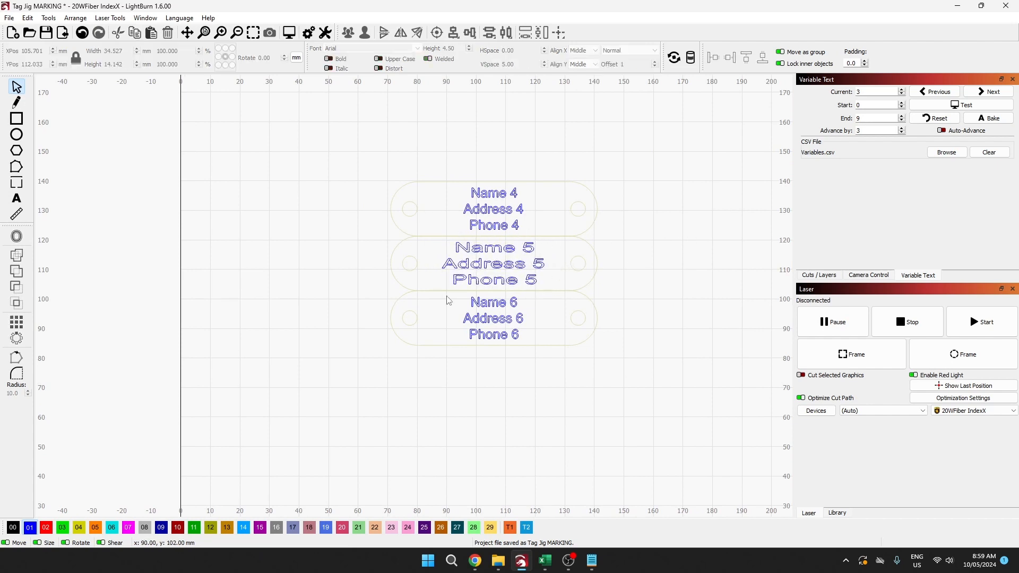
pyautogui.scroll(2, 504, 334)
pyautogui.click(501, 295)
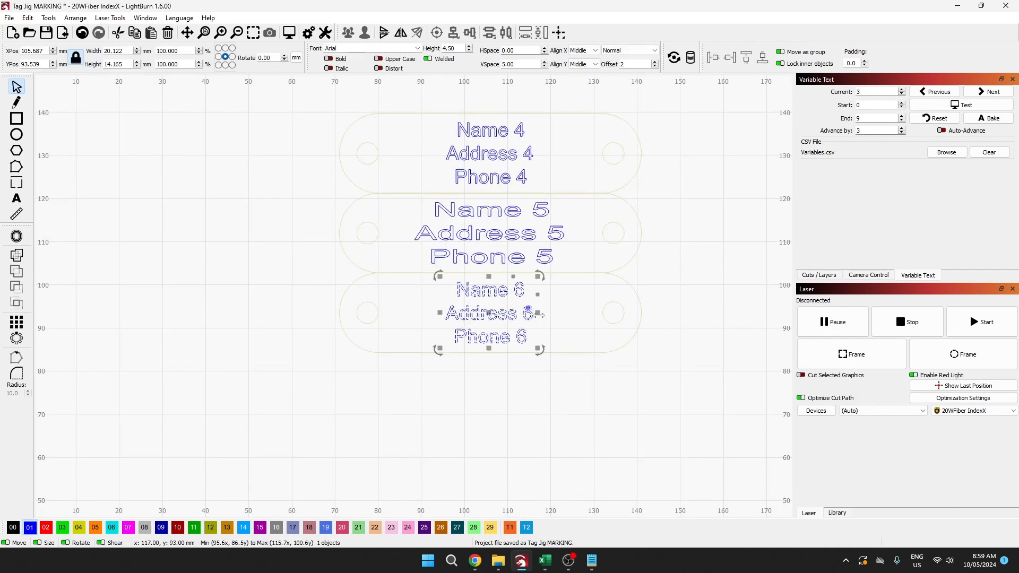
# - Narrow the top tag's baked text horizontally to about 15.9 mm wide, keeping its height
pyautogui.click(530, 164)
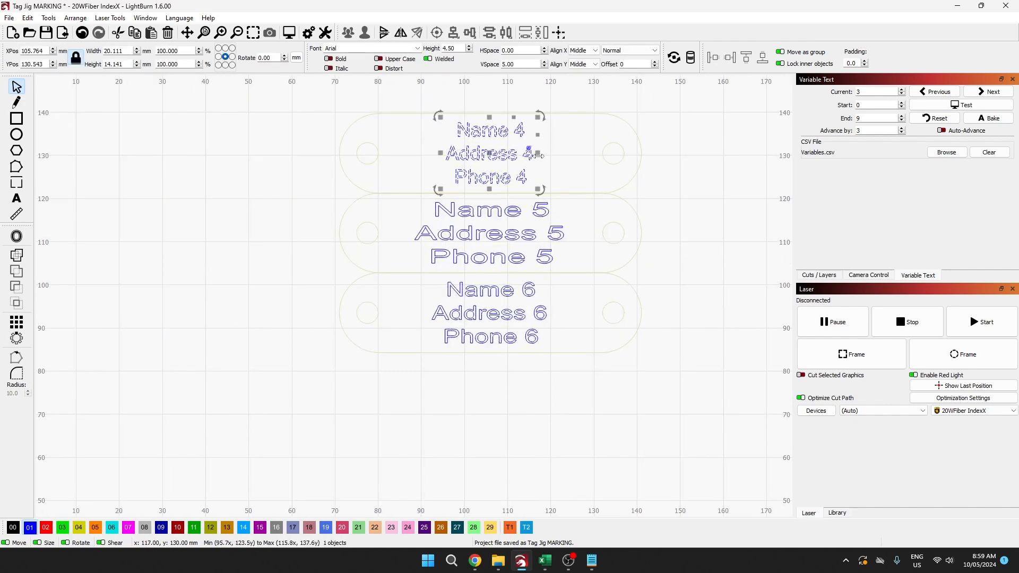
pyautogui.moveTo(531, 154)
pyautogui.mouseDown()
pyautogui.moveTo(598, 158)
pyautogui.moveTo(525, 157)
pyautogui.mouseUp()
pyautogui.click(678, 152)
pyautogui.scroll(-10, 498, 287)
pyautogui.scroll(8, 505, 315)
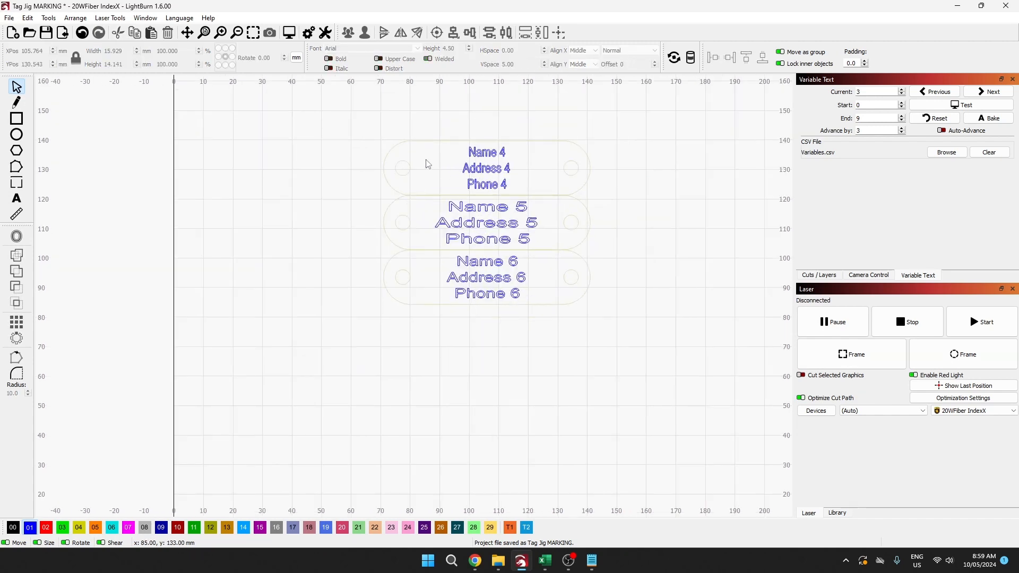
pyautogui.scroll(3, 484, 250)
pyautogui.scroll(-5, 477, 297)
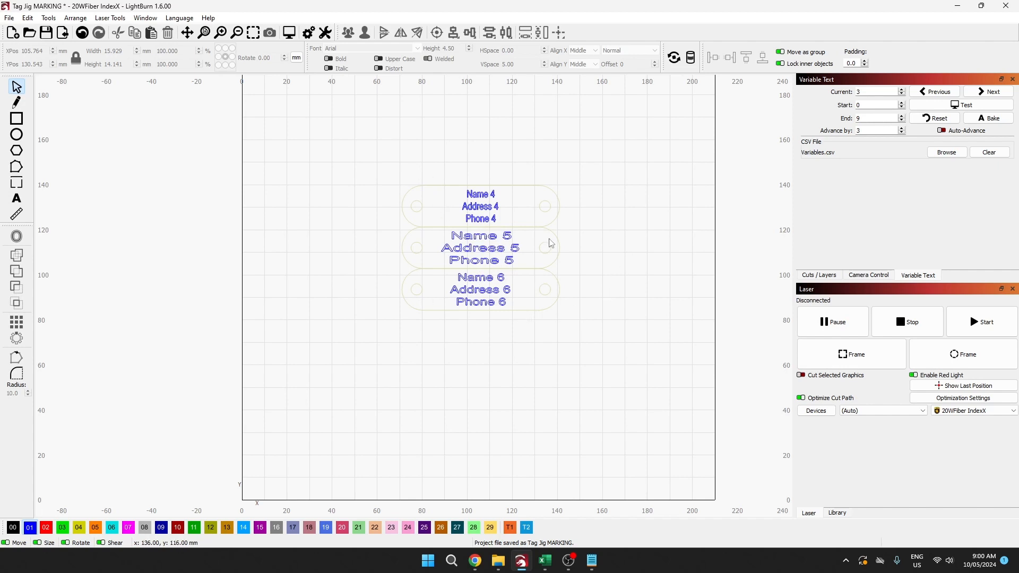
pyautogui.scroll(2, 496, 266)
pyautogui.scroll(-5, 496, 265)
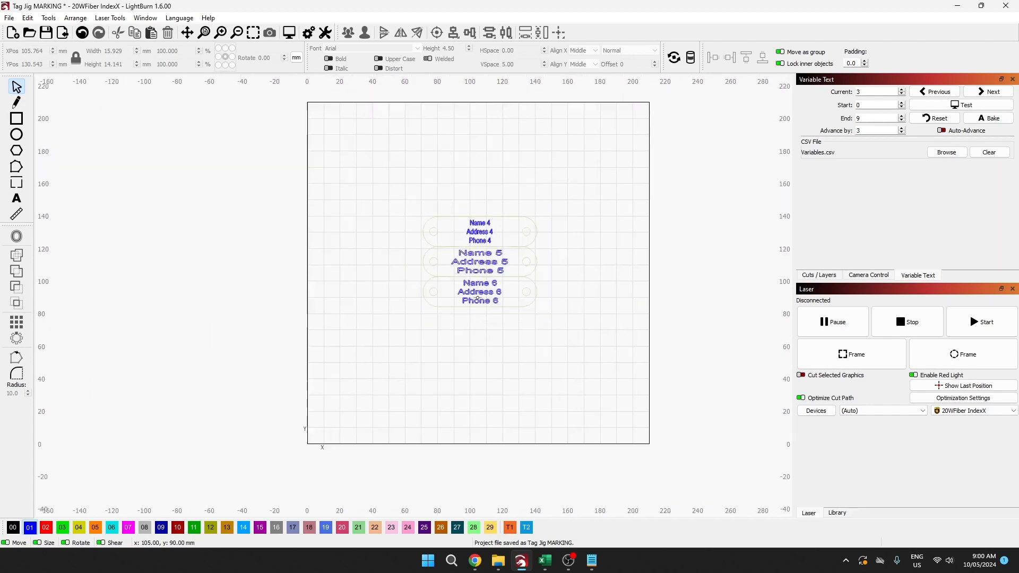
pyautogui.scroll(2, 485, 269)
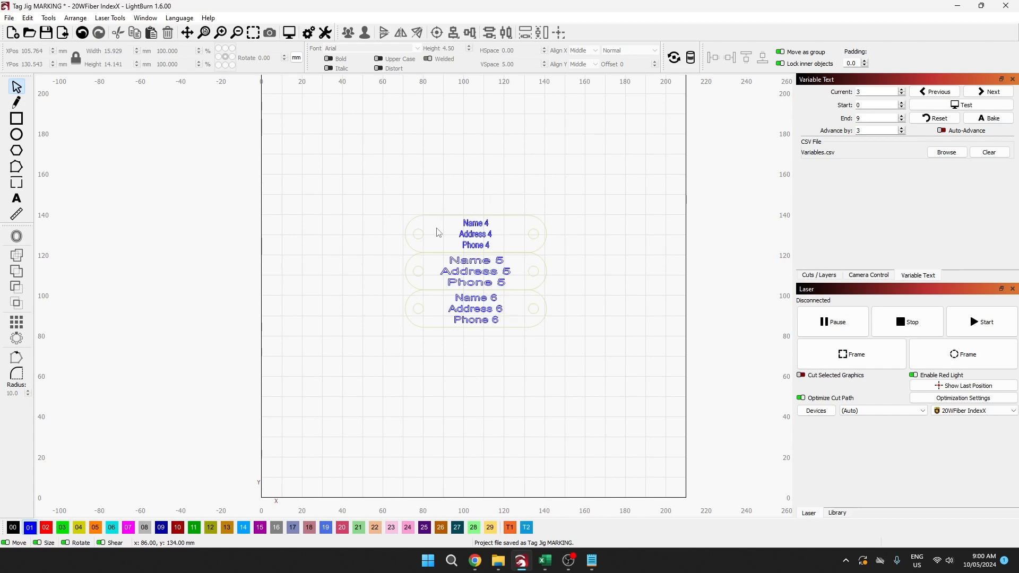
pyautogui.scroll(1, 441, 231)
pyautogui.scroll(-2, 459, 249)
pyautogui.scroll(-3, 459, 249)
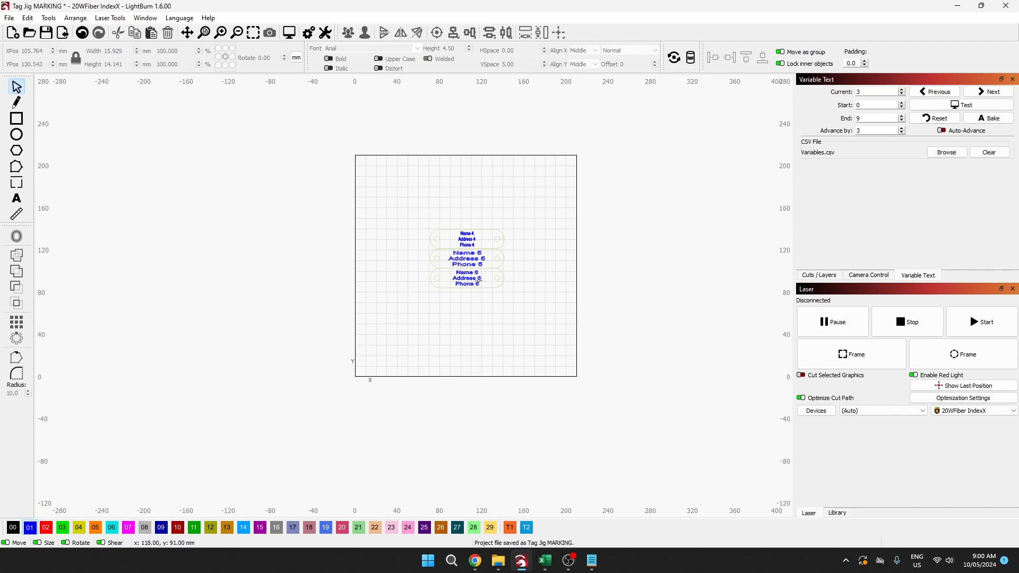
pyautogui.scroll(-2, 478, 280)
pyautogui.scroll(5, 478, 280)
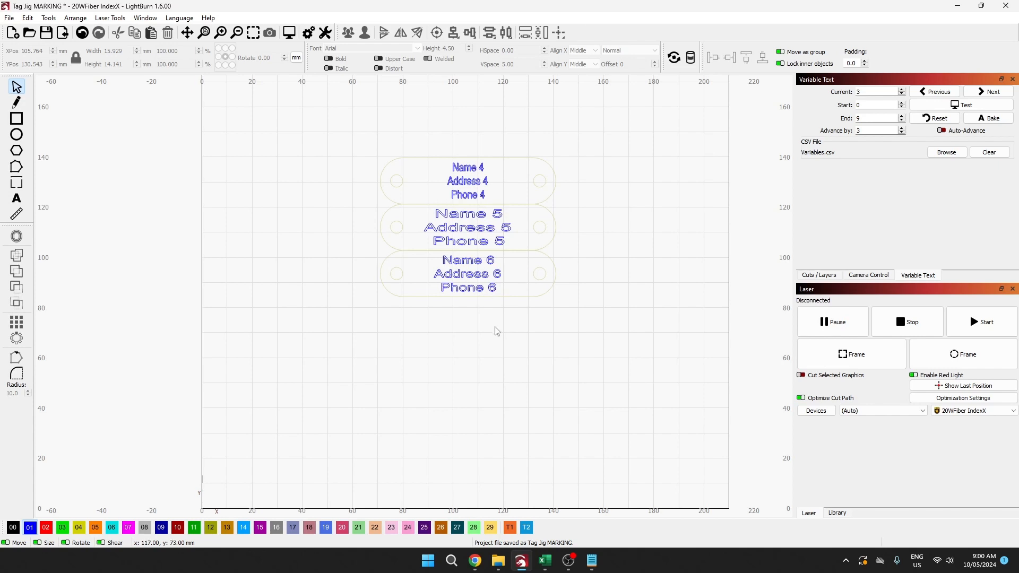
pyautogui.scroll(-4, 493, 329)
pyautogui.scroll(3, 488, 297)
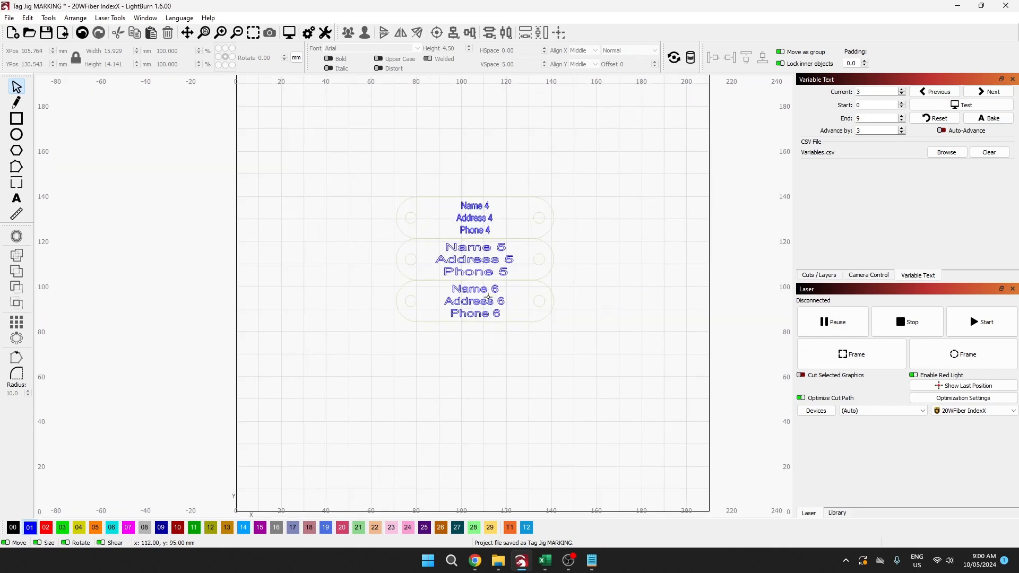